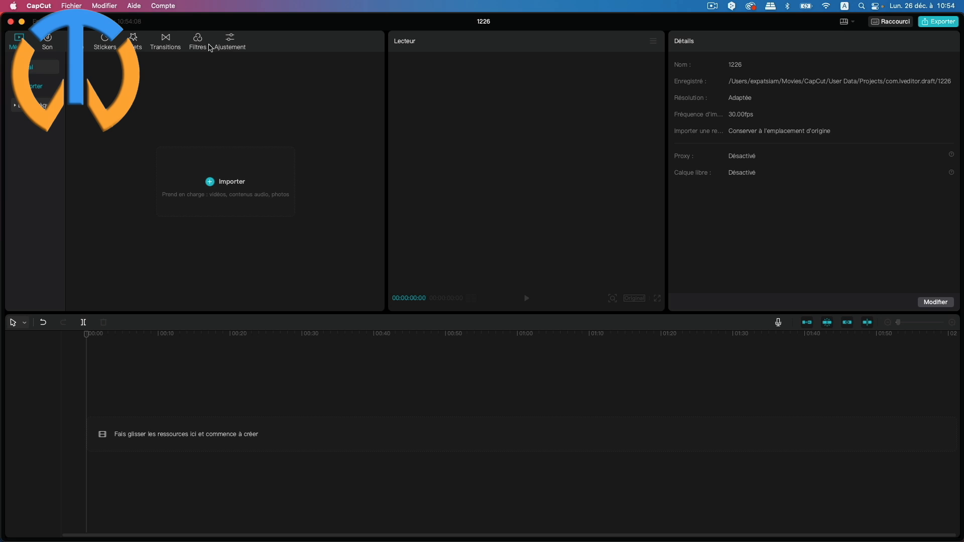
# Import the five photos from 20221217_133229.jpg through IMG_3703.JPG in the rushes 2 folder into the project media.
pyautogui.click(209, 185)
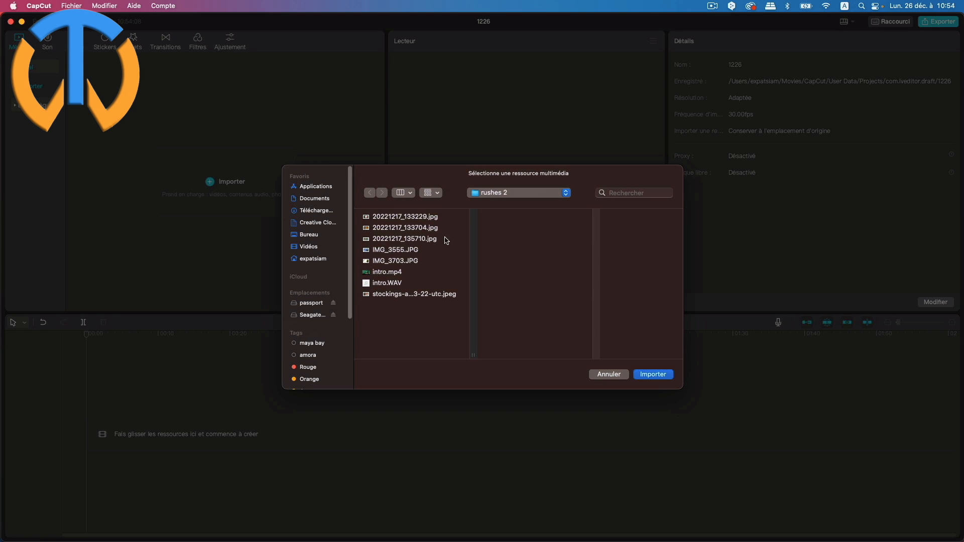
pyautogui.moveTo(451, 221); pyautogui.dragTo(450, 264)
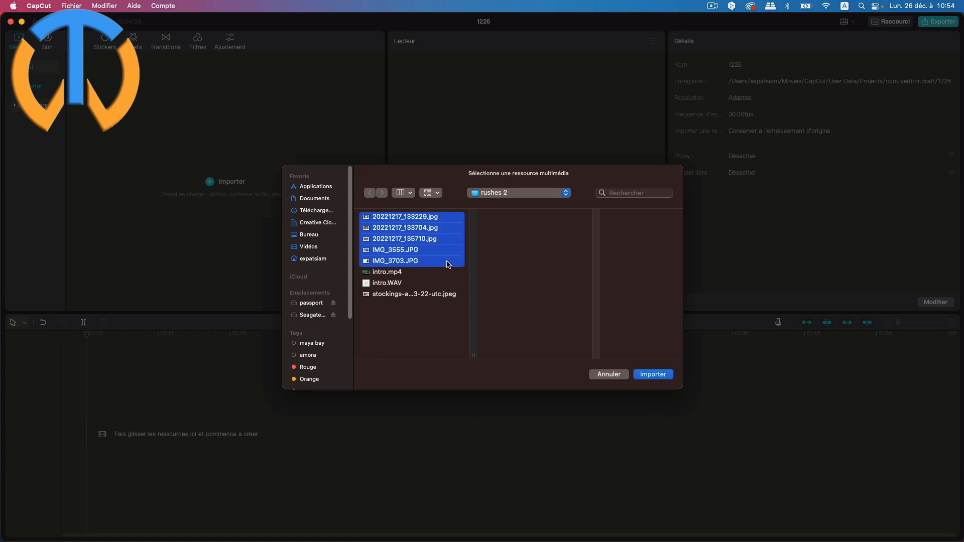
pyautogui.click(653, 375)
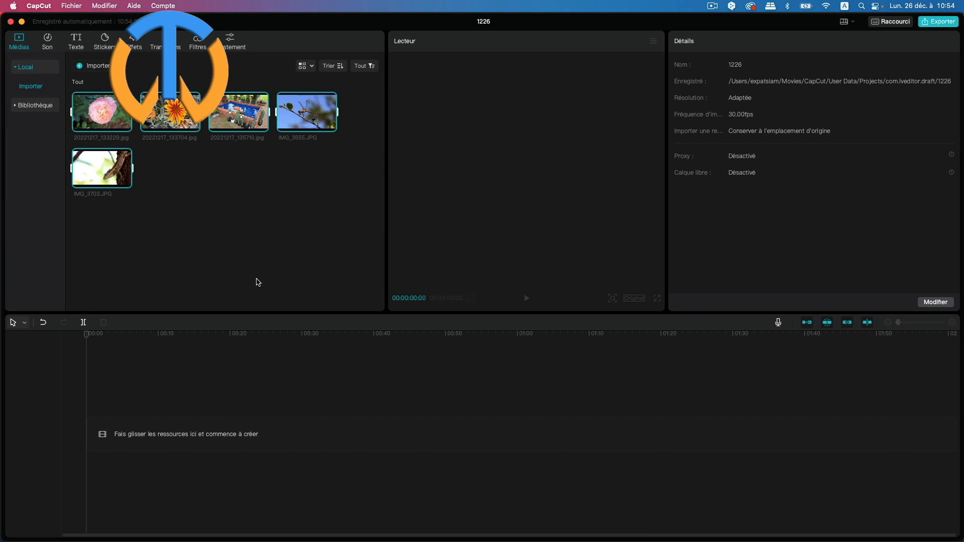
pyautogui.click(238, 221)
# Set the default image duration to 8.0 s in the editing preferences and save the settings.
pyautogui.click(38, 6)
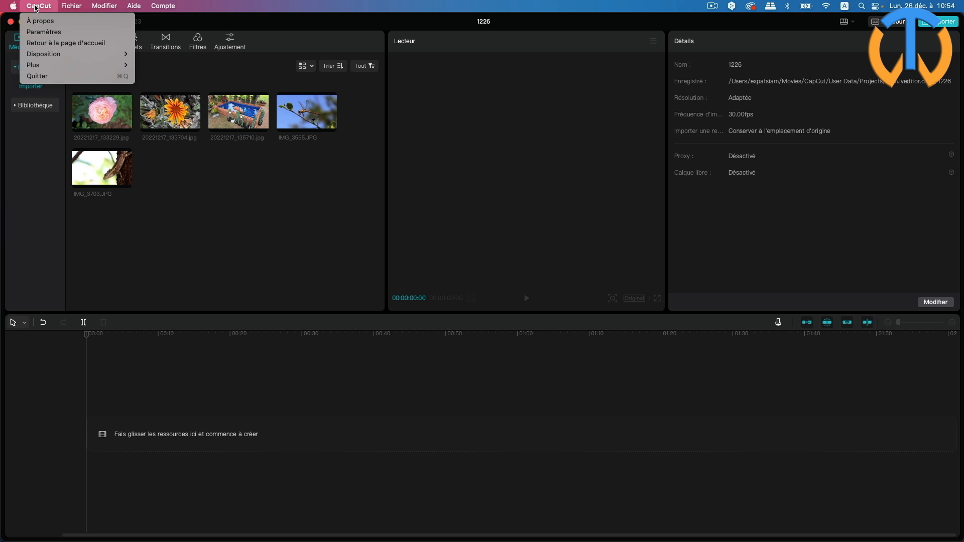
pyautogui.click(40, 31)
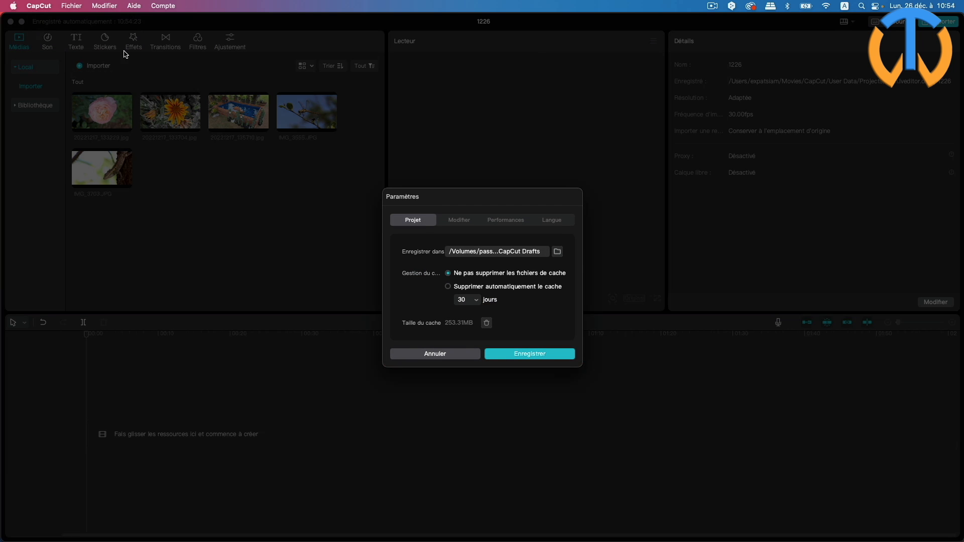
pyautogui.click(460, 221)
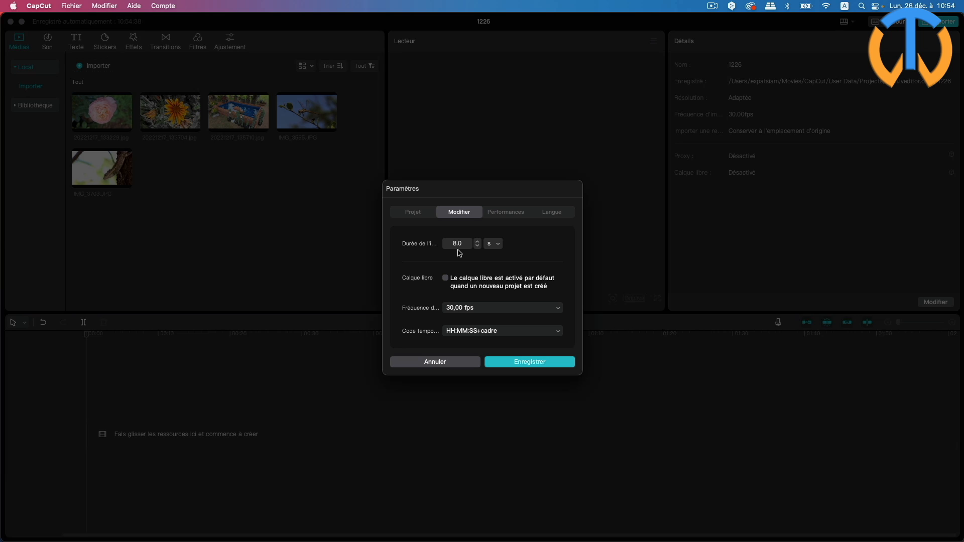
pyautogui.click(525, 367)
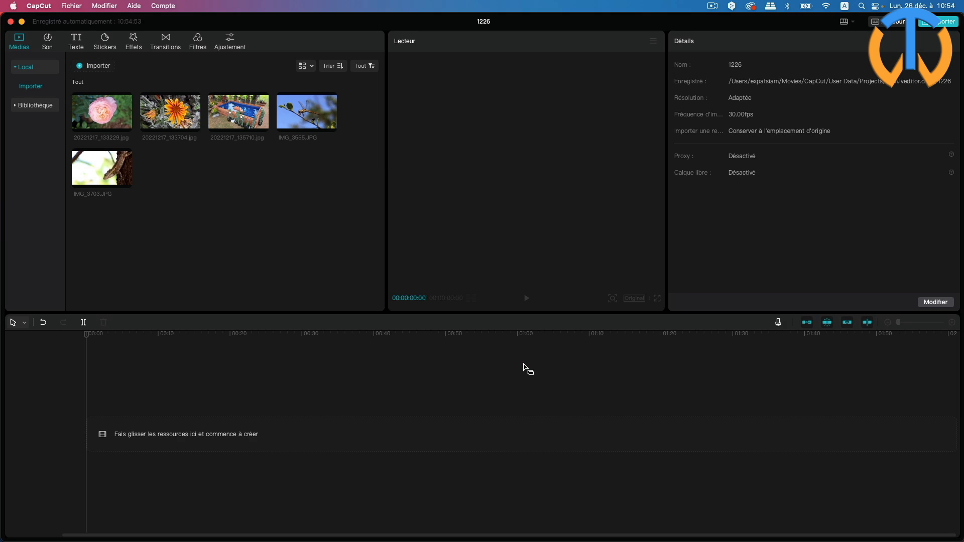
# Place all five imported photos one after another on the main timeline track.
pyautogui.moveTo(367, 115); pyautogui.dragTo(88, 173)
pyautogui.moveTo(90, 114)
pyautogui.moveTo(90, 114); pyautogui.dragTo(103, 423)
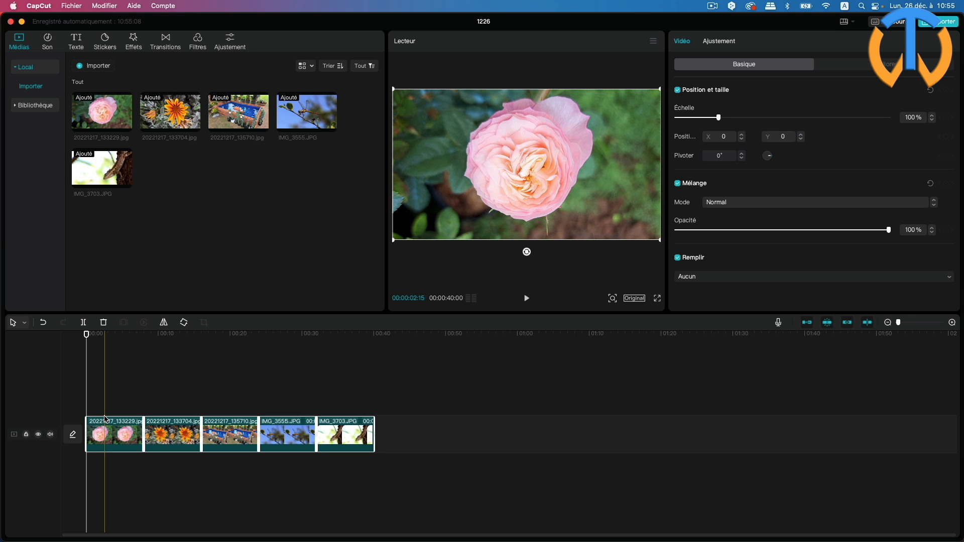
pyautogui.click(121, 386)
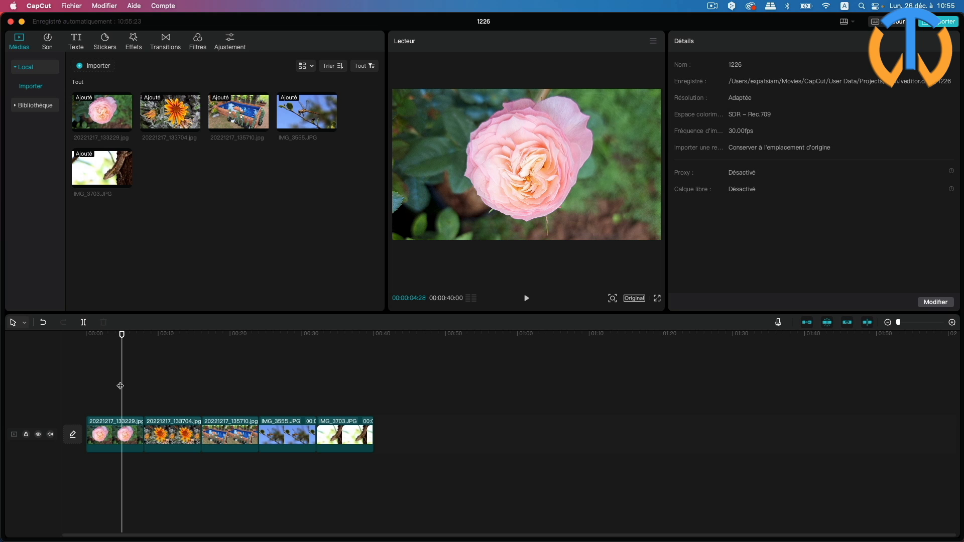
# Keyframe the rose clip's scale from 100% at its start to 120% at its end and play back the zoom.
pyautogui.click(117, 435)
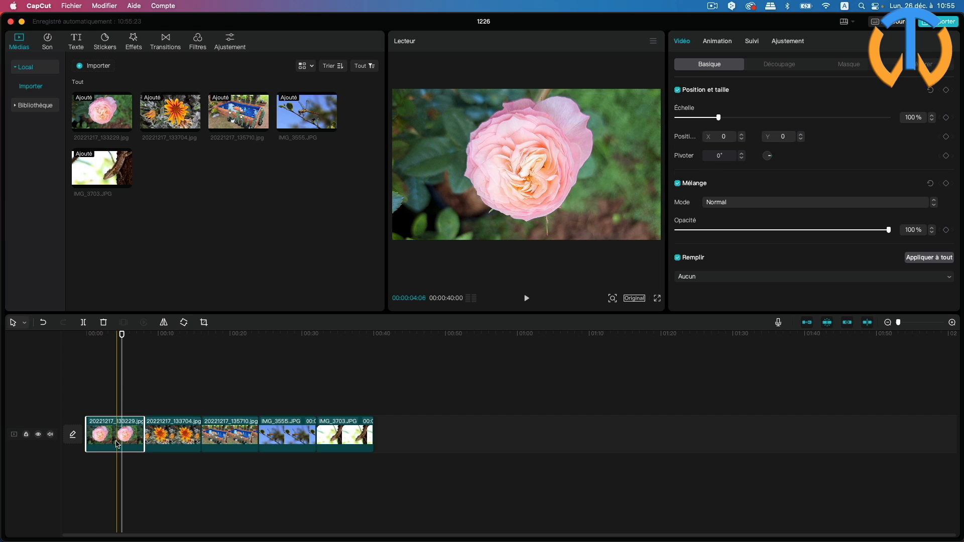
pyautogui.moveTo(122, 335); pyautogui.dragTo(84, 347)
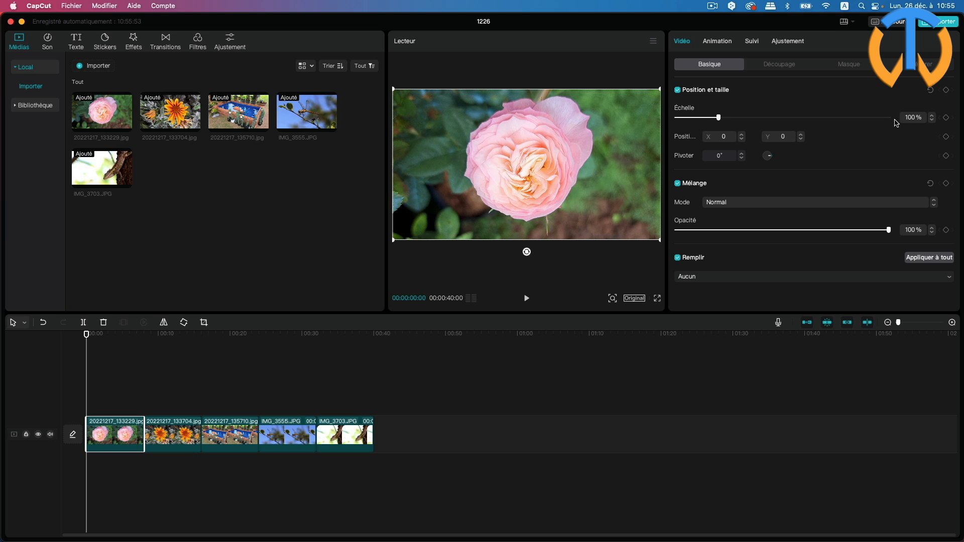
pyautogui.click(947, 118)
pyautogui.moveTo(86, 335); pyautogui.dragTo(144, 333)
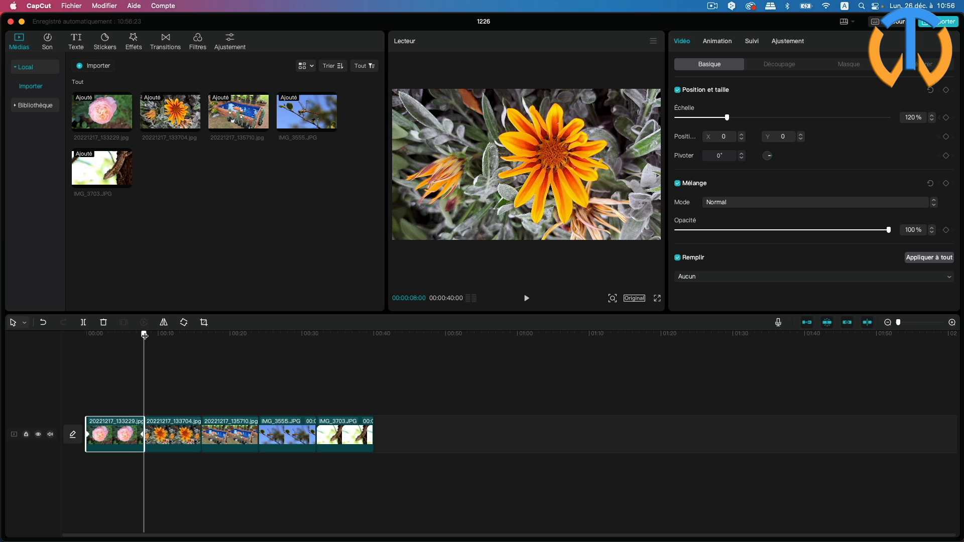
pyautogui.click(87, 334)
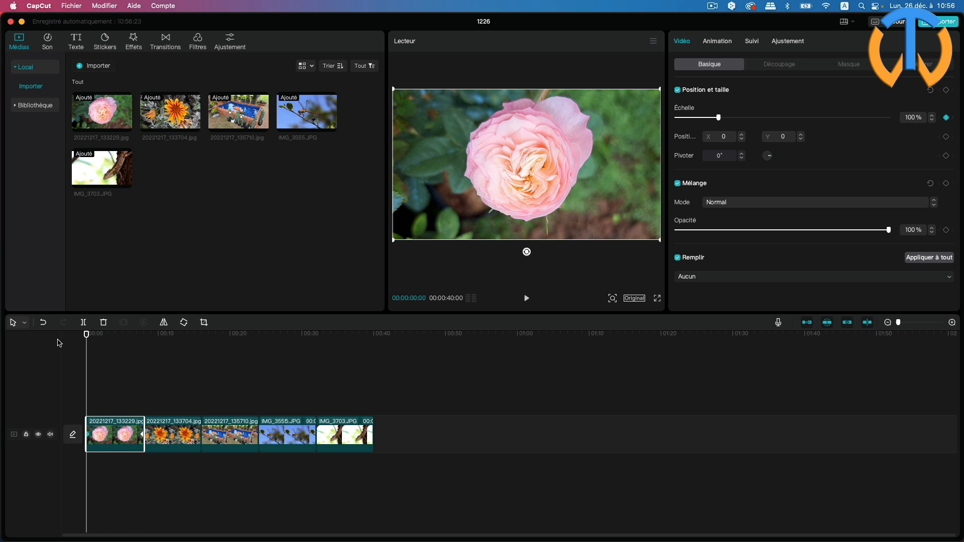
pyautogui.press('space')
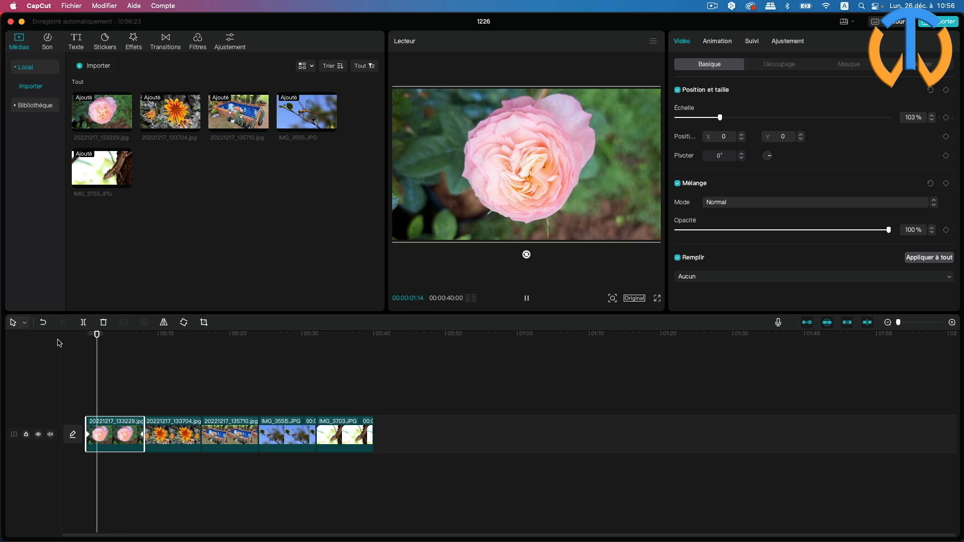
# Keyframe the orange flower clip's scale from 130% at its start to 100% at its last frame.
pyautogui.click(164, 446)
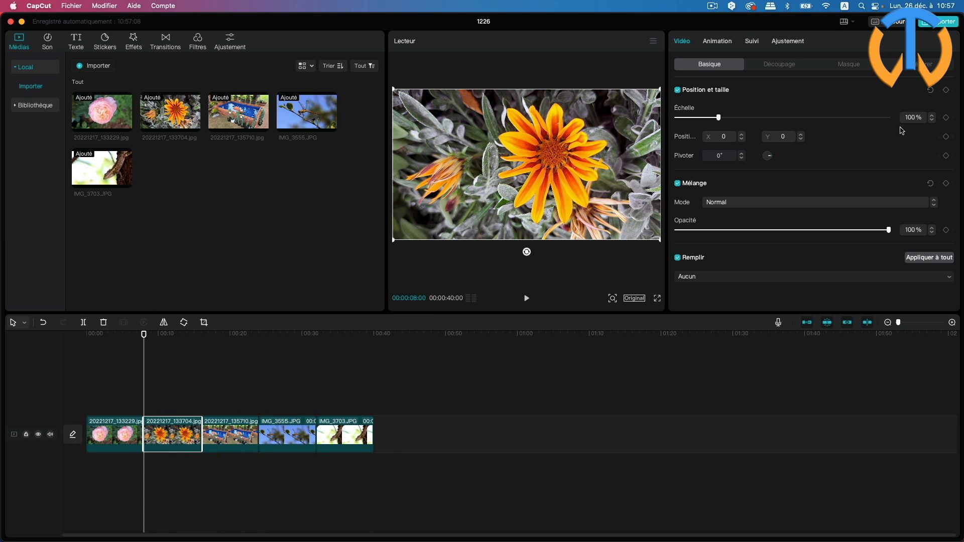
pyautogui.click(199, 338)
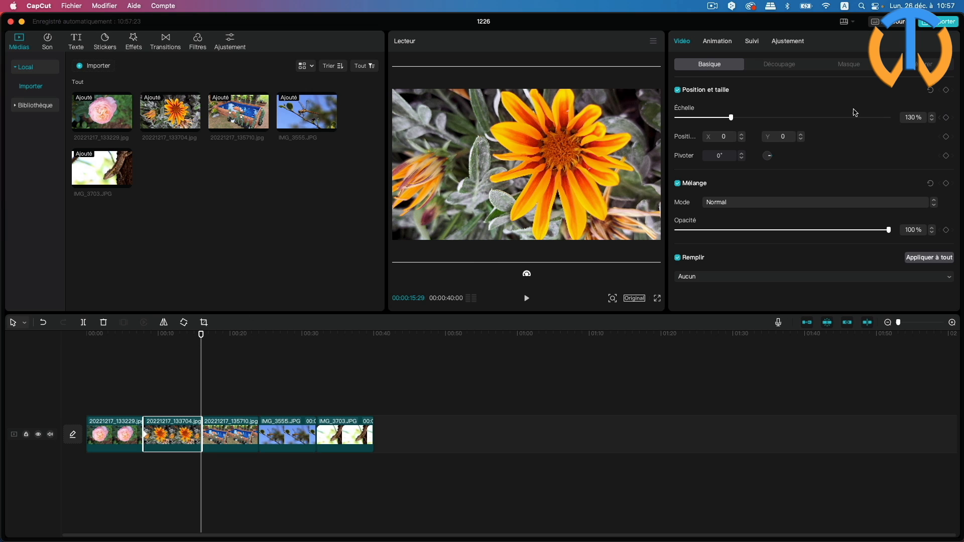
pyautogui.click(947, 118)
pyautogui.moveTo(731, 118); pyautogui.dragTo(722, 122)
pyautogui.click(932, 121)
pyautogui.click(932, 121)
pyautogui.click(932, 120)
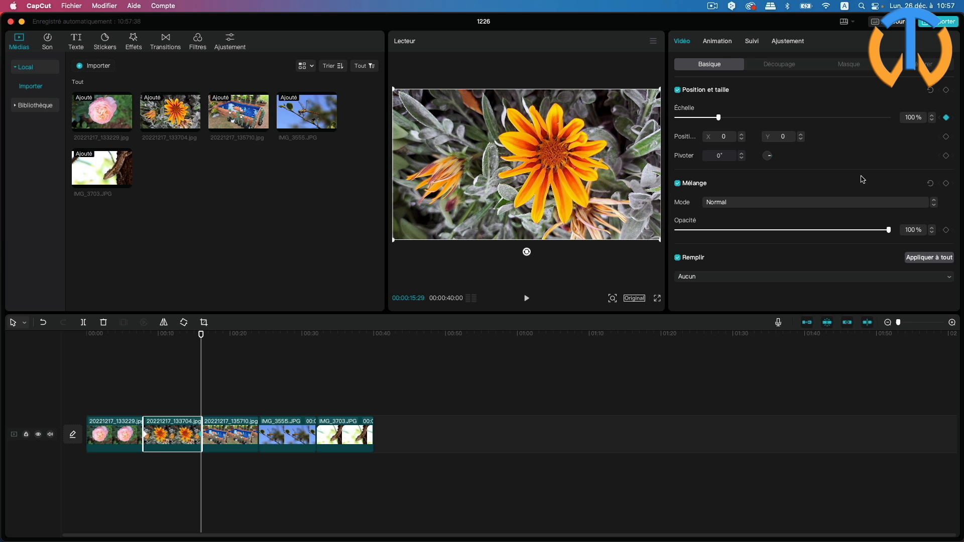
# At the start of the pond clip, keyframe the scale at 130% and the position at X 576, Y 0.
pyautogui.click(232, 436)
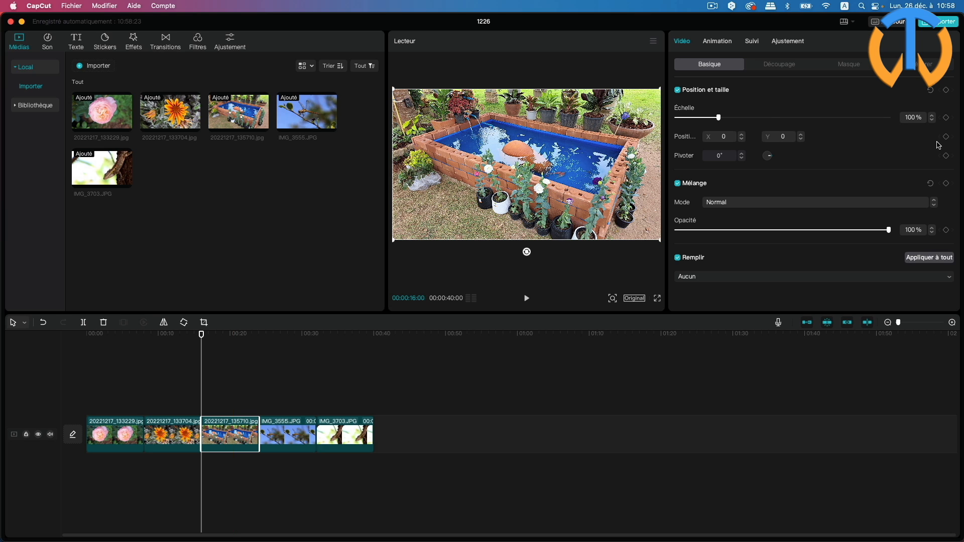
pyautogui.click(945, 117)
pyautogui.moveTo(718, 118); pyautogui.dragTo(731, 117)
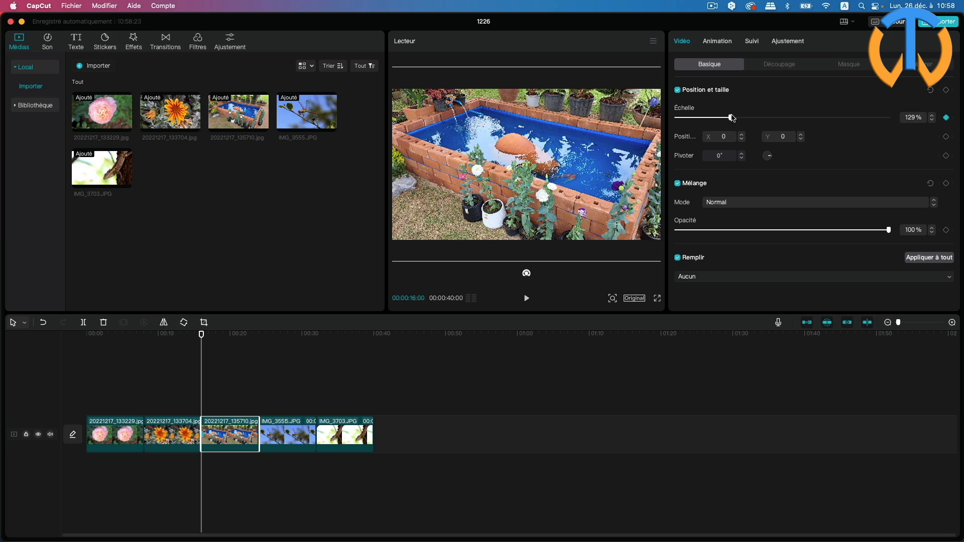
pyautogui.click(932, 115)
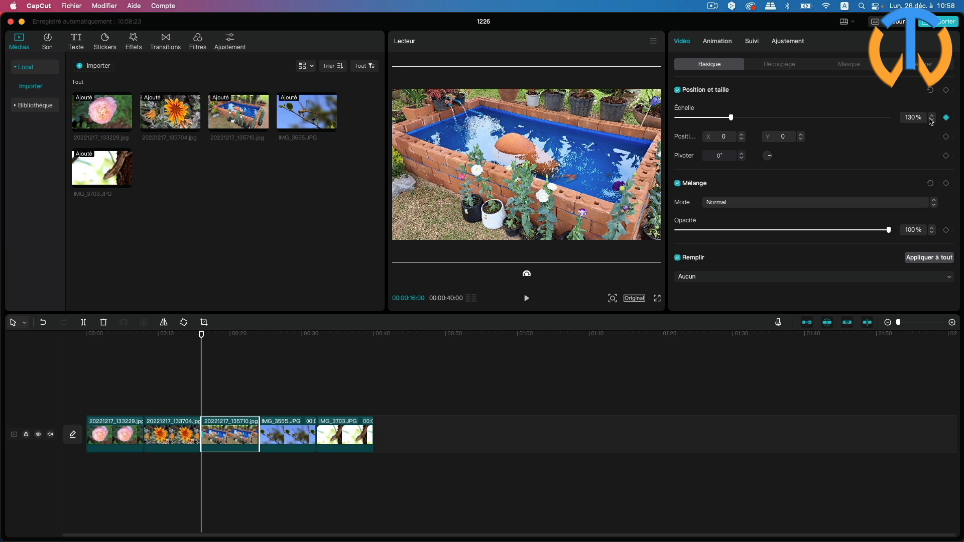
pyautogui.click(947, 137)
pyautogui.moveTo(494, 167); pyautogui.dragTo(529, 165)
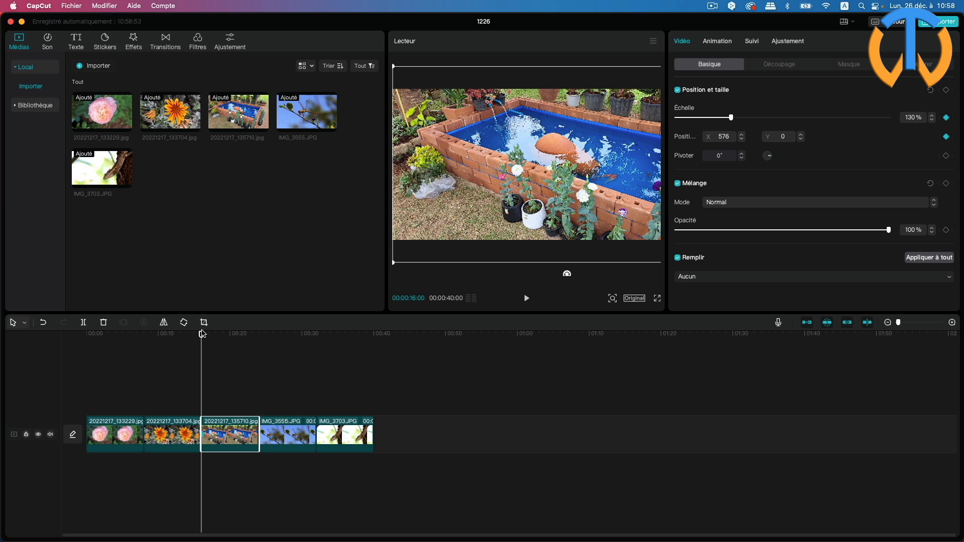
# Keyframe the pond clip's position at X -576, Y 0 on its last frame and scrub back through the pan.
pyautogui.moveTo(203, 337); pyautogui.dragTo(258, 341)
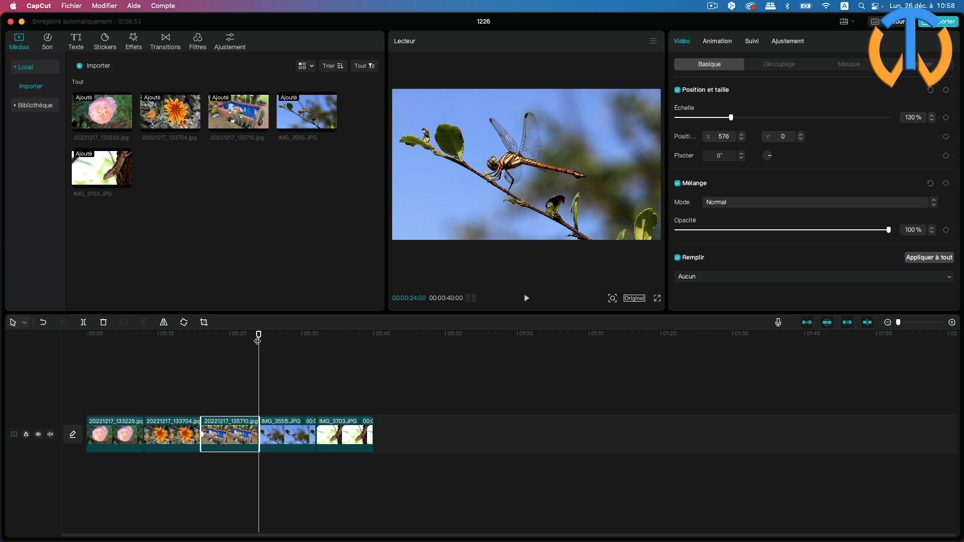
pyautogui.press('Left')
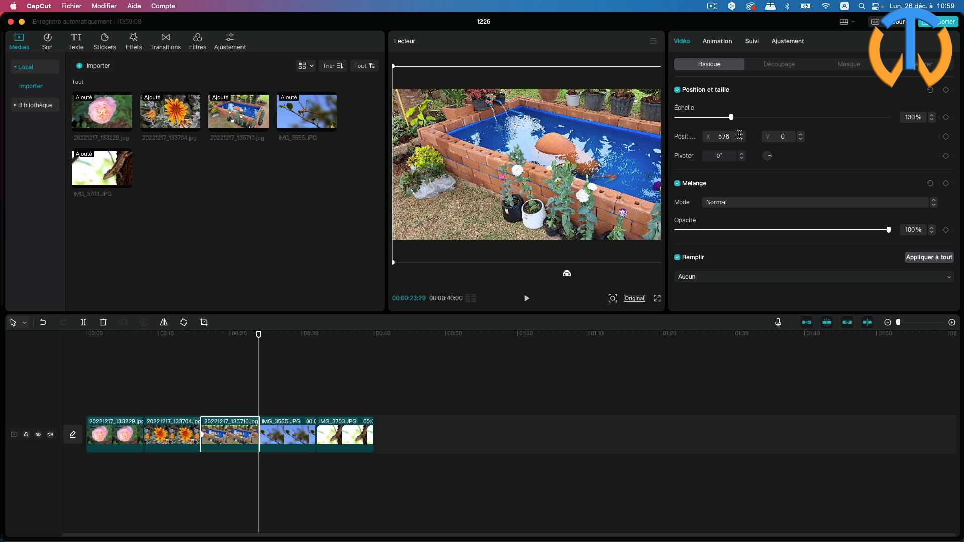
pyautogui.click(946, 137)
pyautogui.moveTo(597, 168); pyautogui.dragTo(520, 170)
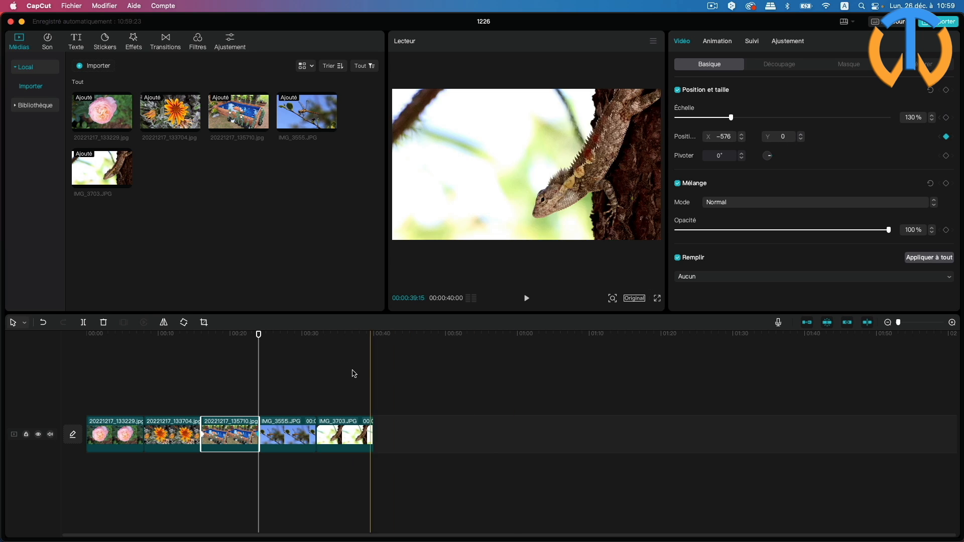
pyautogui.moveTo(265, 334); pyautogui.dragTo(232, 334)
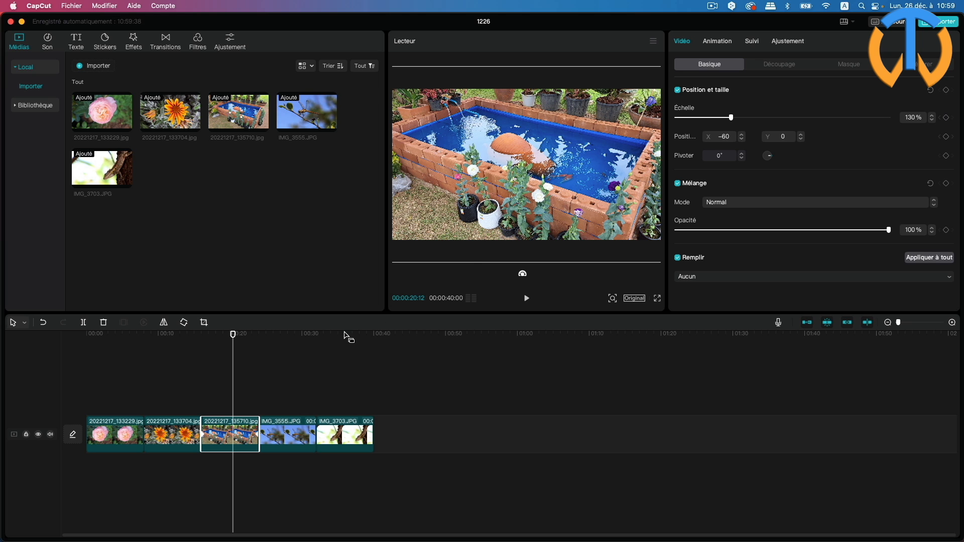
pyautogui.moveTo(233, 339); pyautogui.dragTo(72, 354)
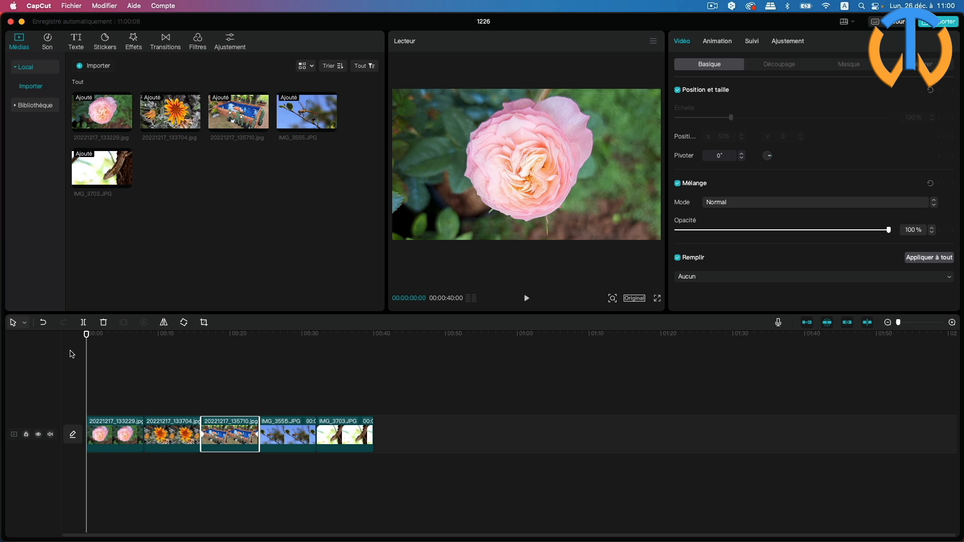
# Add the Espace 3D camera transition at the cut between the rose clip and the orange flower clip.
pyautogui.click(166, 43)
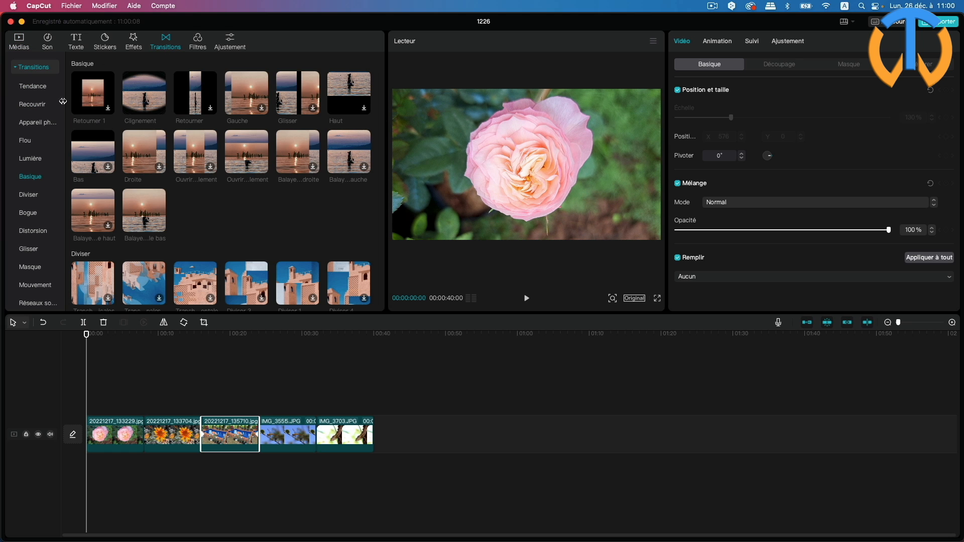
pyautogui.click(36, 127)
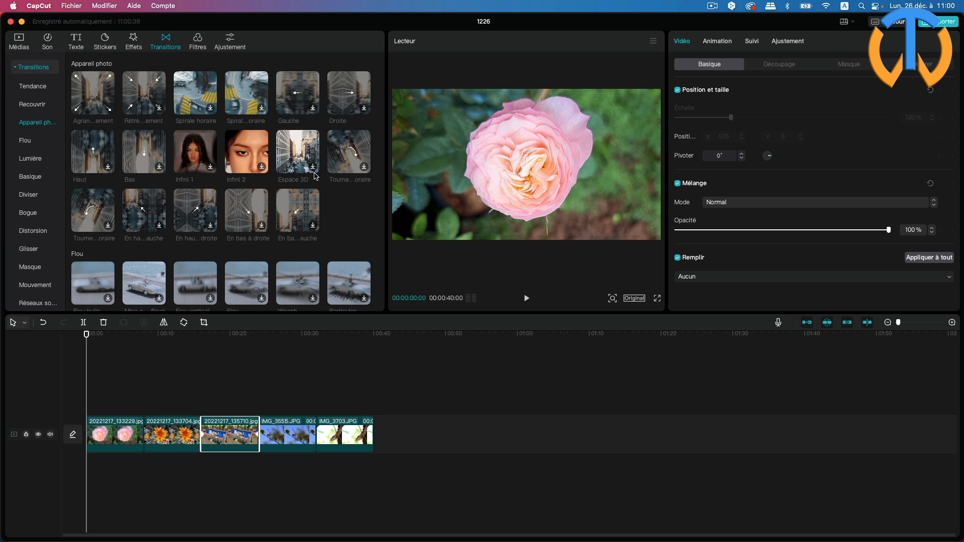
pyautogui.click(339, 196)
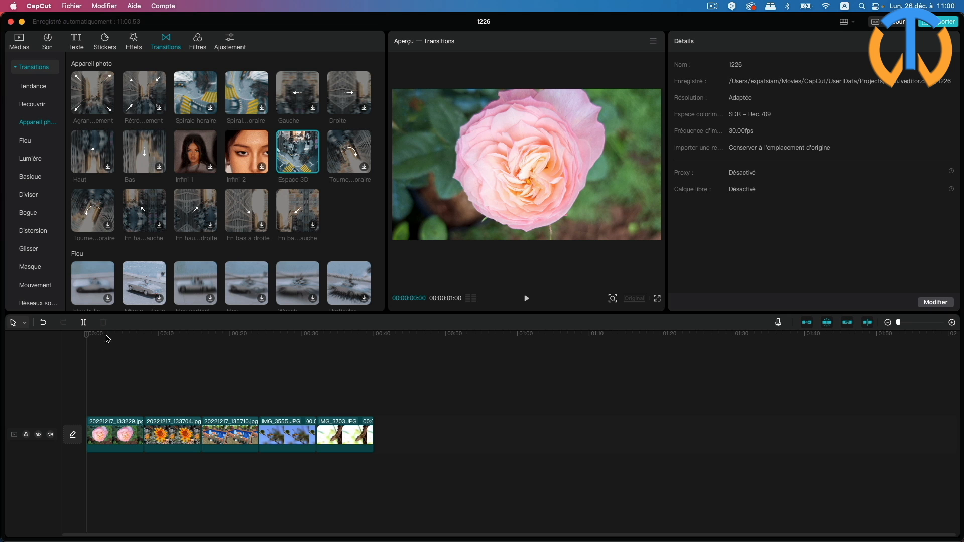
pyautogui.click(89, 341)
pyautogui.moveTo(87, 338); pyautogui.dragTo(142, 338)
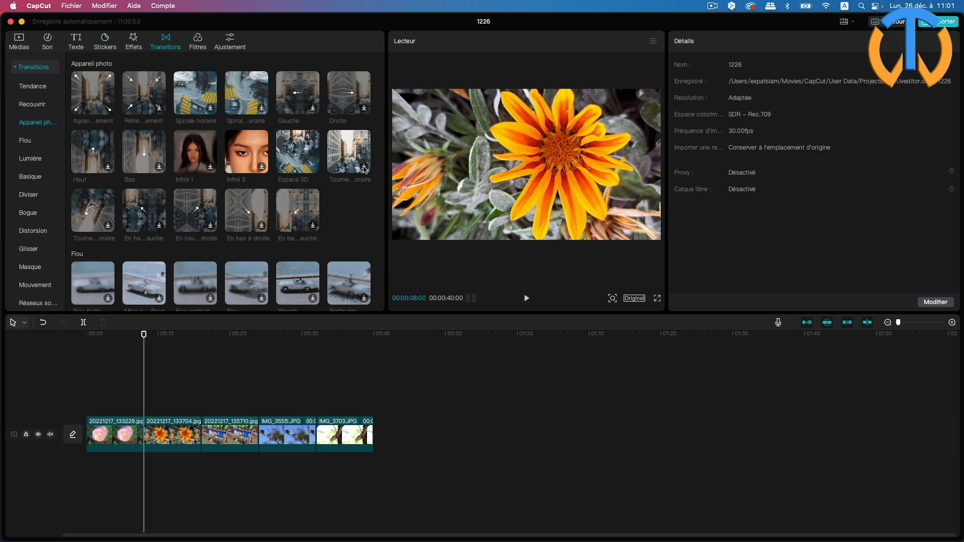
pyautogui.click(312, 168)
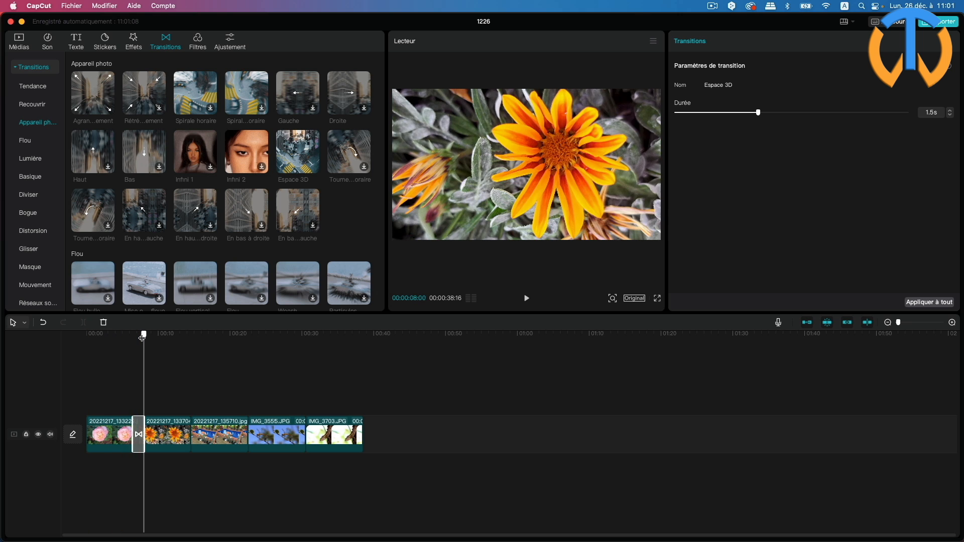
# Play back the transition between the rose clip and the orange flower clip.
pyautogui.click(112, 336)
pyautogui.press('space')
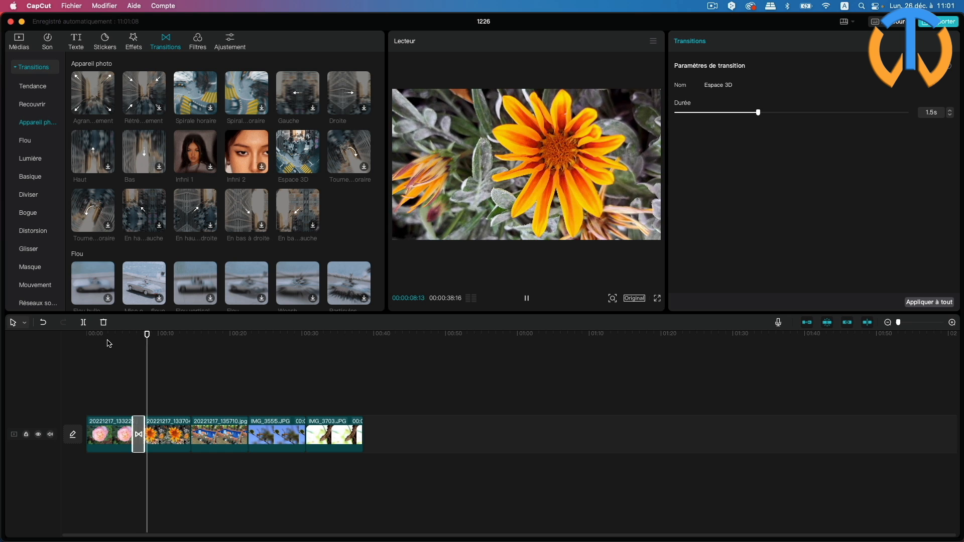
pyautogui.press('space')
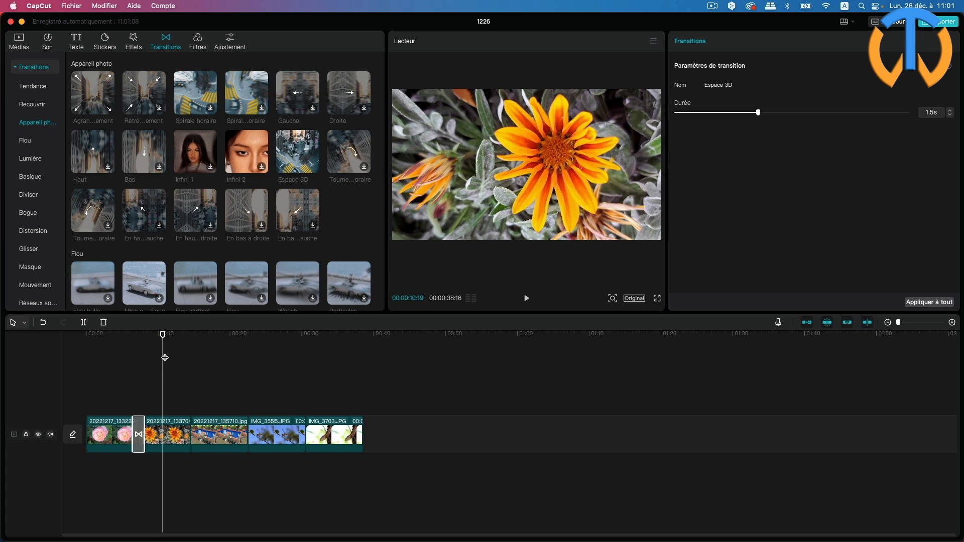
# Apply the Espace 3D transition to all cuts on the timeline and play the slideshow from the beginning.
pyautogui.click(922, 303)
pyautogui.click(81, 334)
pyautogui.press('space')
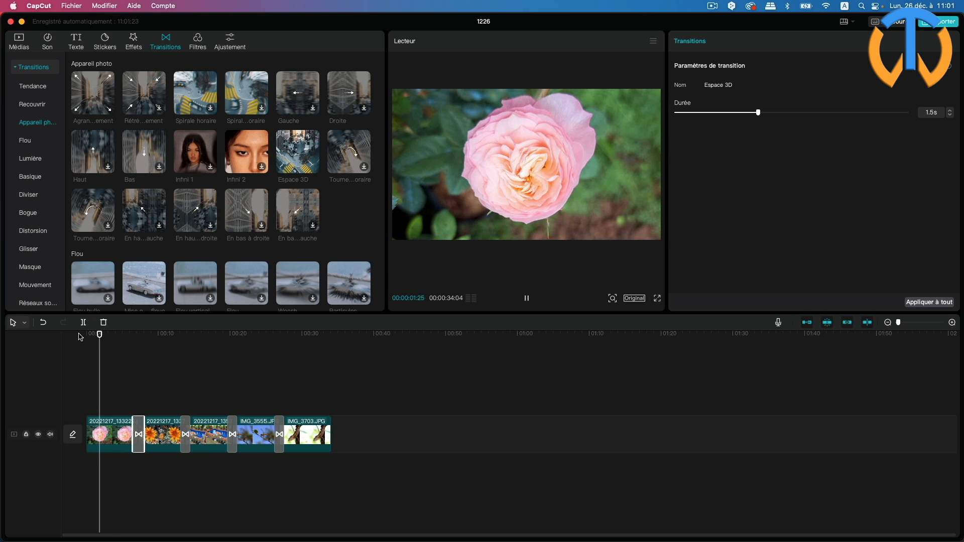
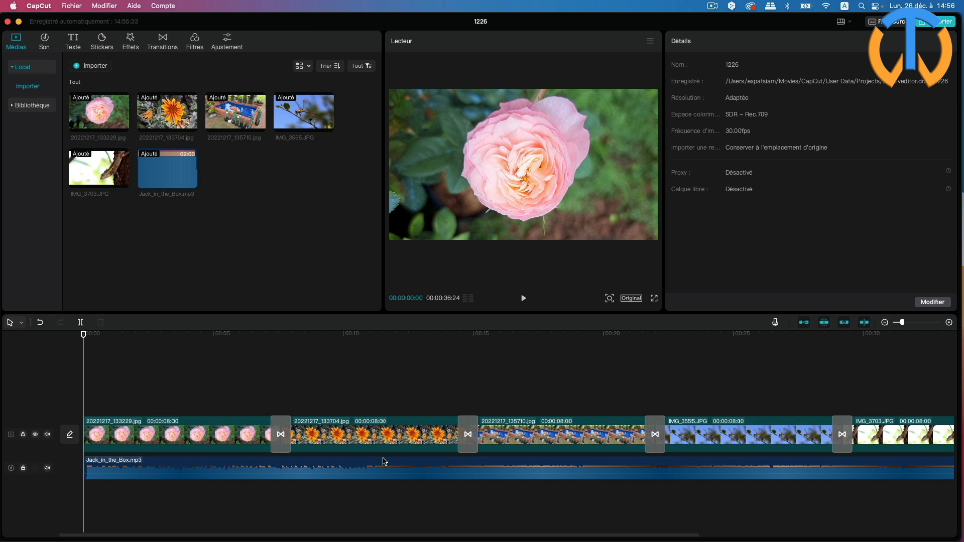
# Play the Jack_in_the_Box.mp3 track from the beginning and place manual beat markers along it.
pyautogui.click(302, 334)
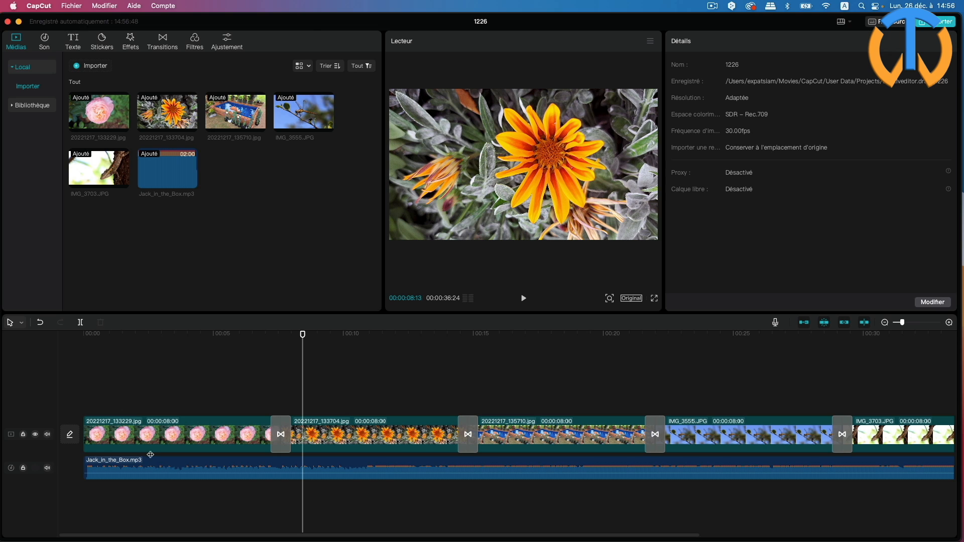
pyautogui.click(164, 463)
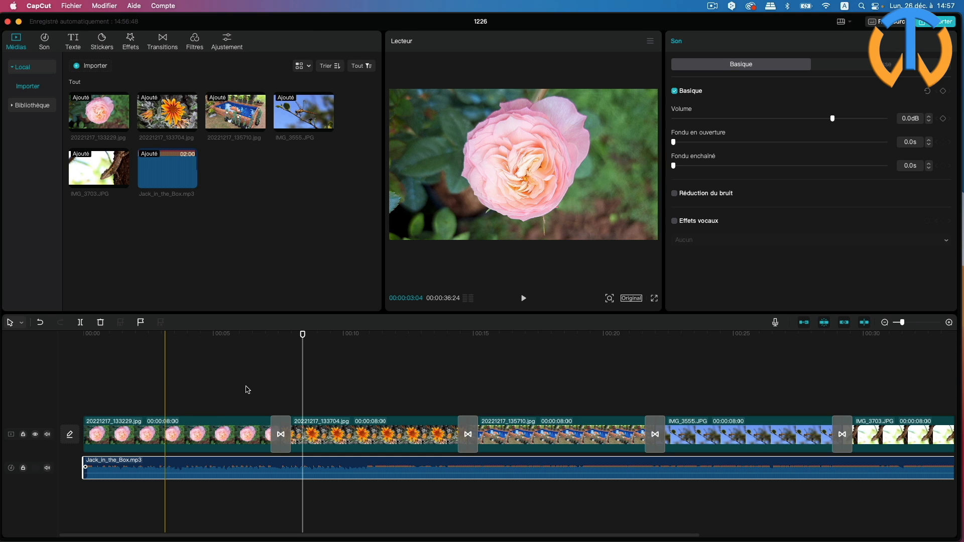
pyautogui.moveTo(303, 334); pyautogui.dragTo(83, 335)
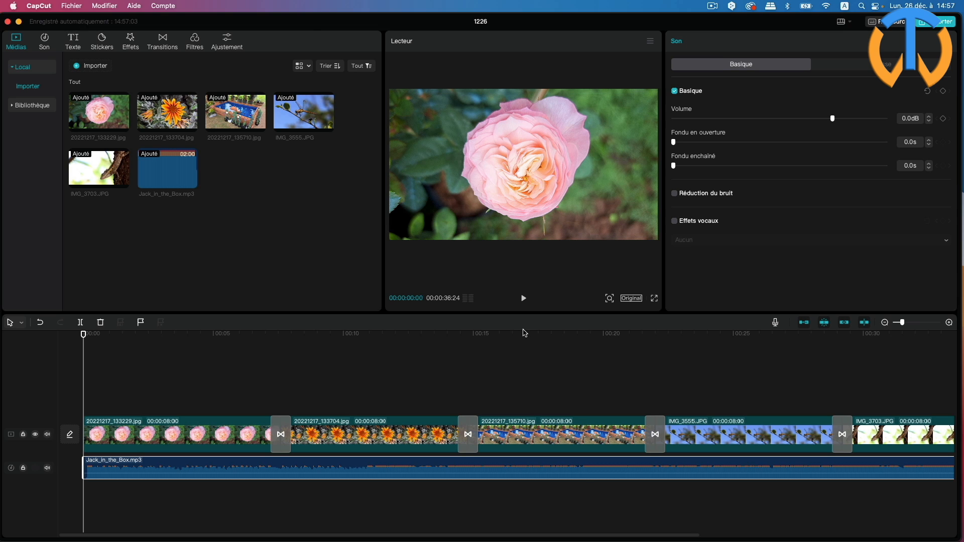
pyautogui.click(524, 299)
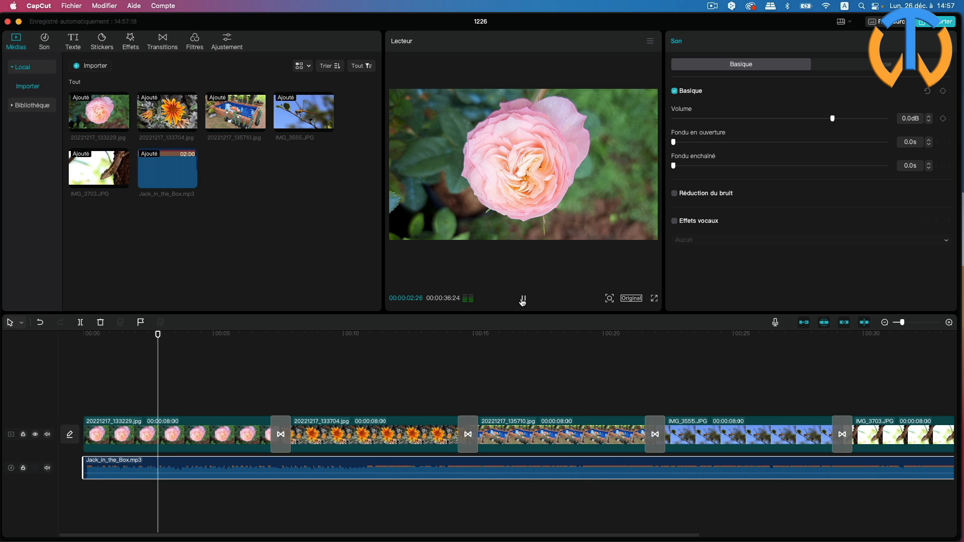
pyautogui.click(523, 301)
pyautogui.click(140, 322)
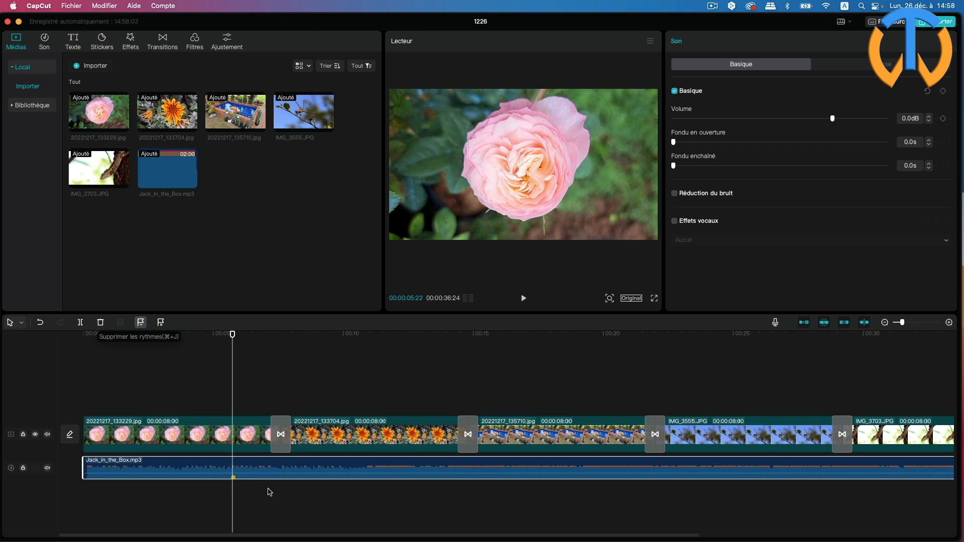
pyautogui.click(523, 300)
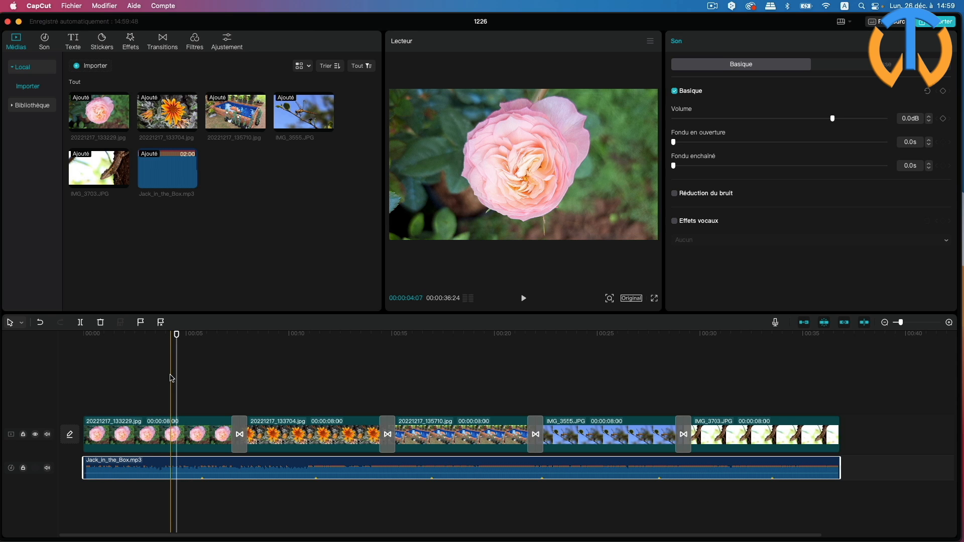
# Trim the rose clip to 00:00:06:05 so its transition to the orange flower is centred on the first beat marker.
pyautogui.click(139, 435)
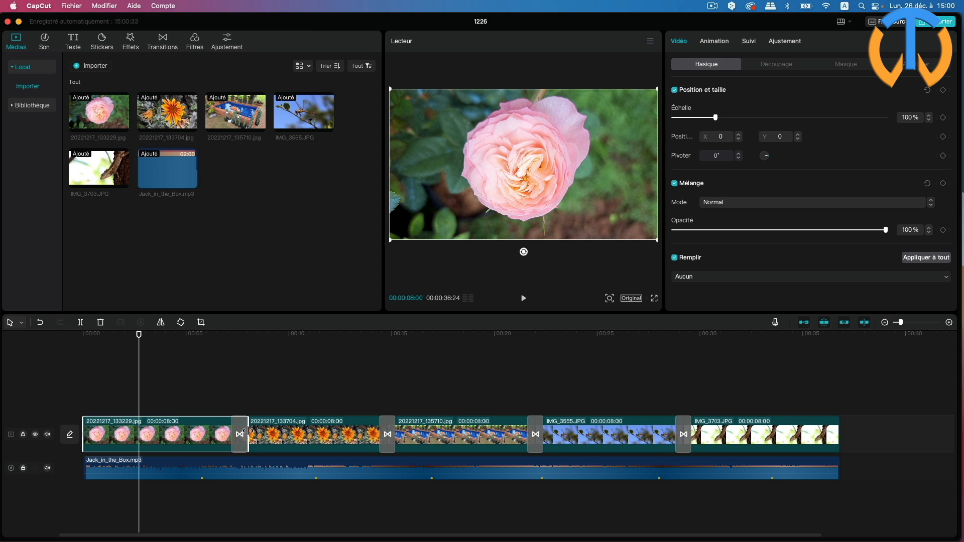
pyautogui.moveTo(244, 430); pyautogui.dragTo(200, 431)
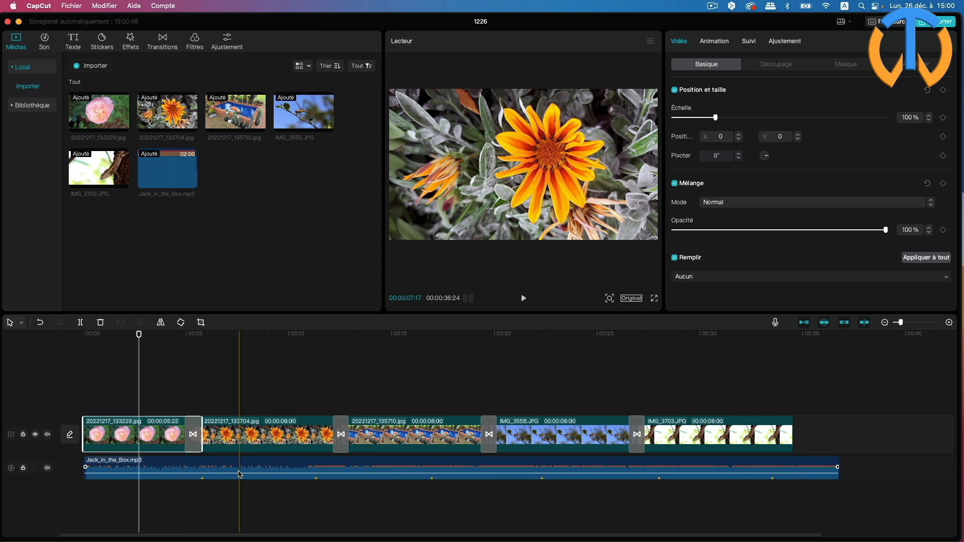
pyautogui.moveTo(202, 435); pyautogui.dragTo(207, 426)
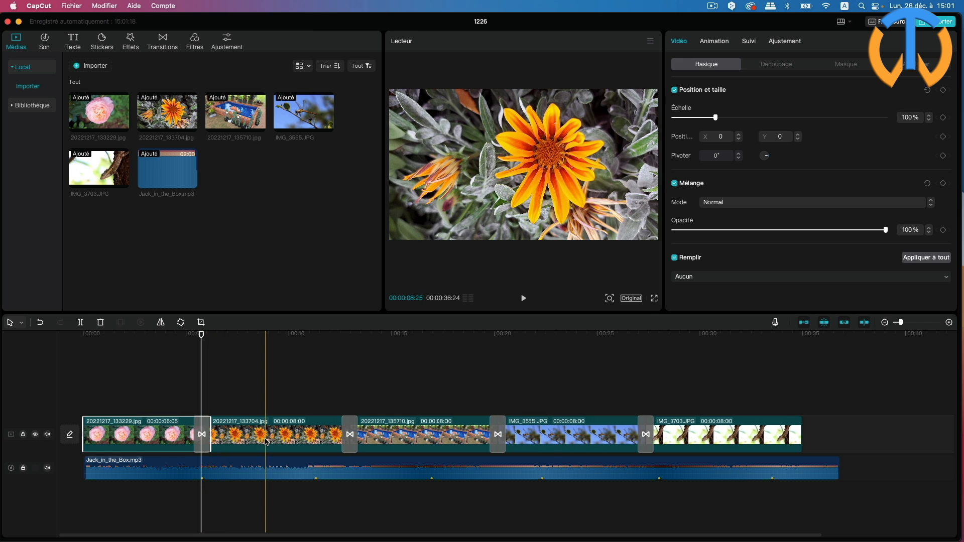
# Trim the orange flower and pond clips to 00:00:06:11 and the dragonfly and lizard clips to 00:00:06:04 to match the beat markers.
pyautogui.moveTo(348, 440); pyautogui.dragTo(321, 442)
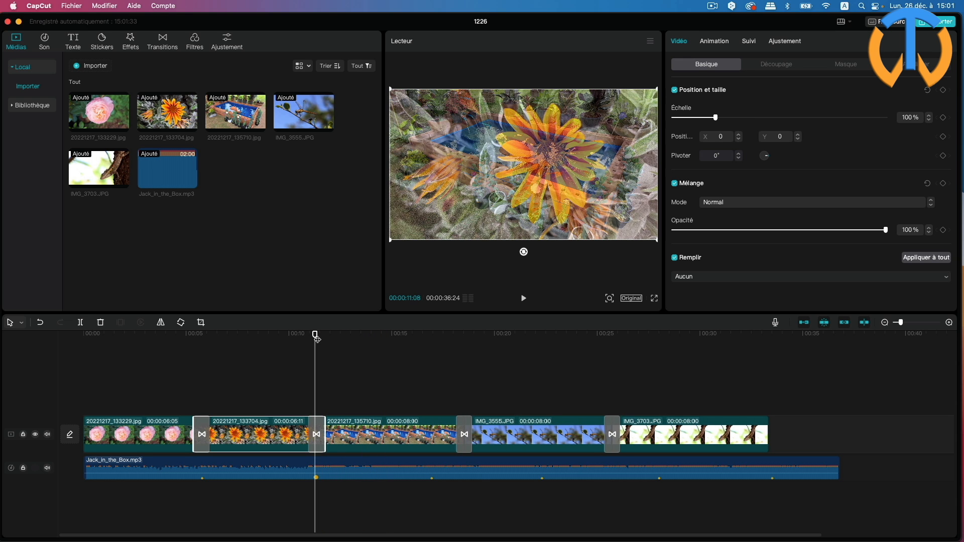
pyautogui.moveTo(316, 339); pyautogui.dragTo(431, 346)
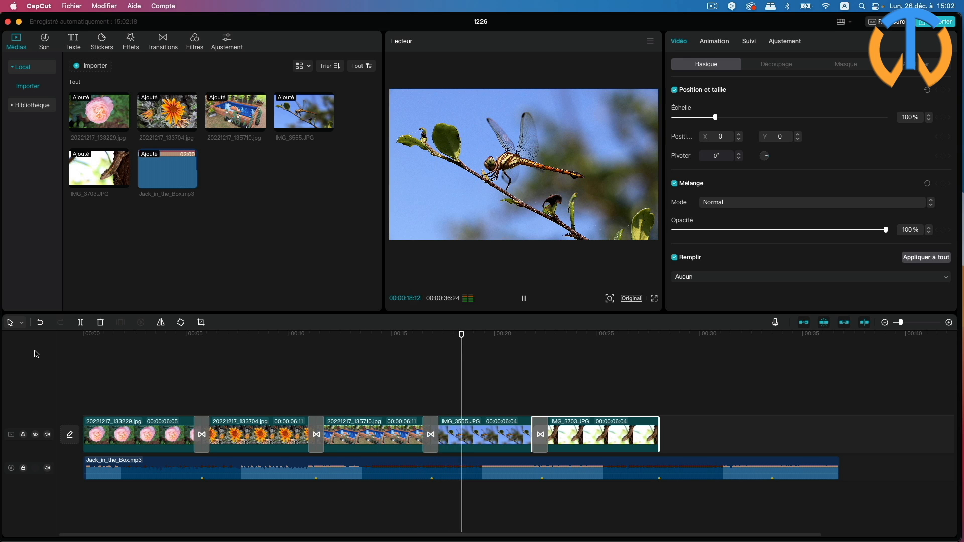
pyautogui.press('space')
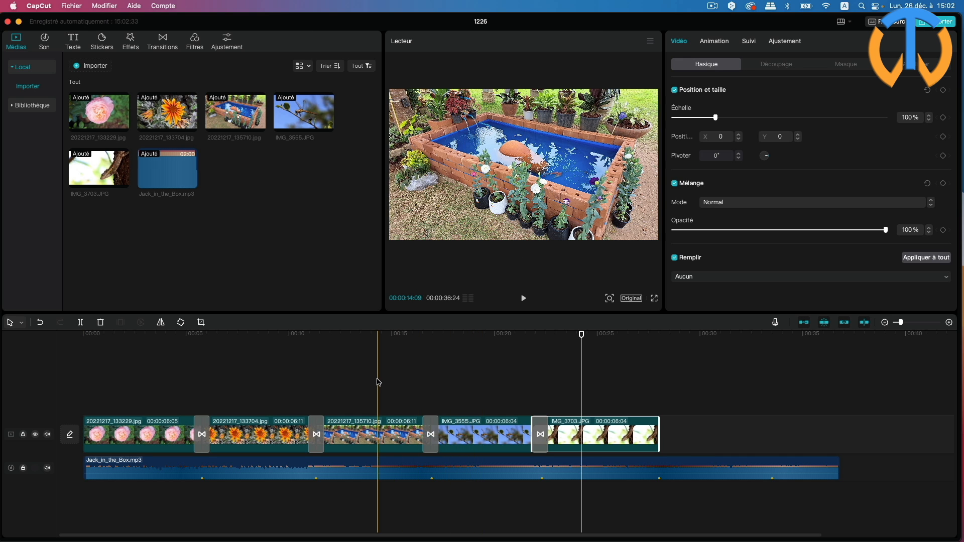
# Delete the Jack_in_the_Box.mp3 track from the timeline and show the PopUpAlbum songs in the music library.
pyautogui.click(44, 40)
pyautogui.click(236, 469)
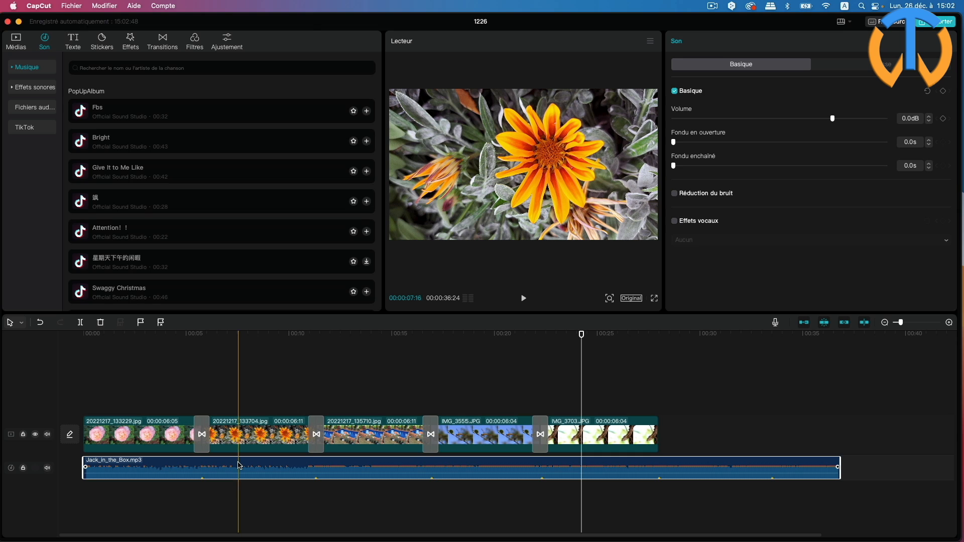
pyautogui.press('Delete')
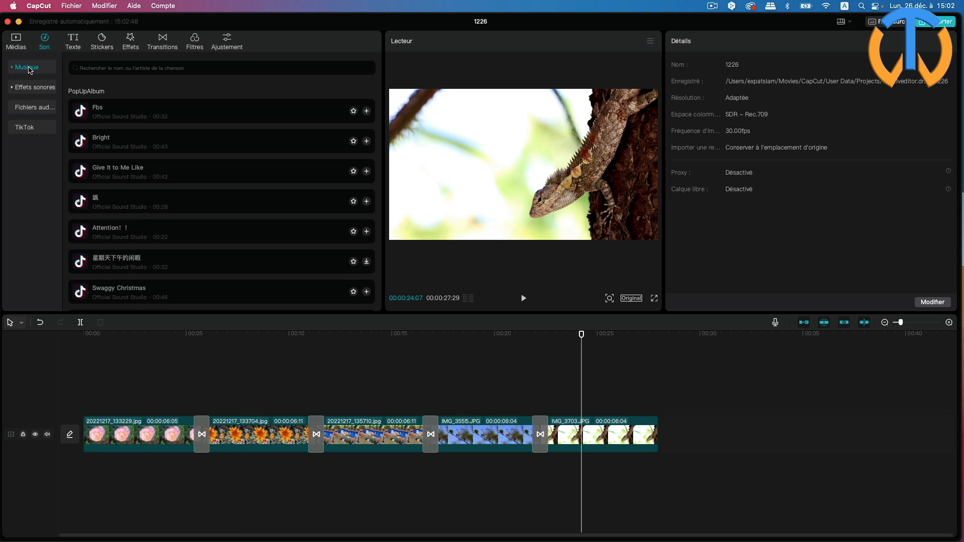
pyautogui.click(29, 70)
pyautogui.click(30, 69)
pyautogui.click(30, 70)
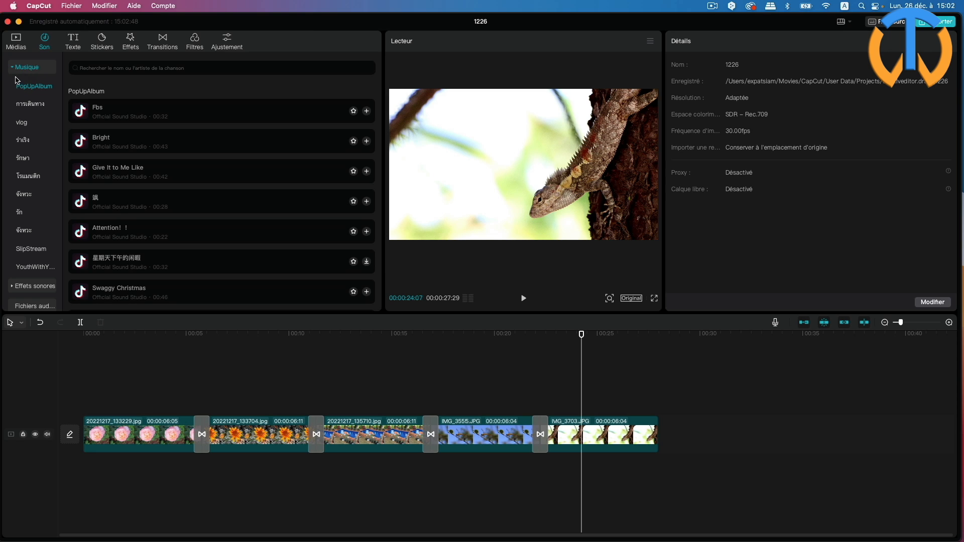
pyautogui.click(31, 89)
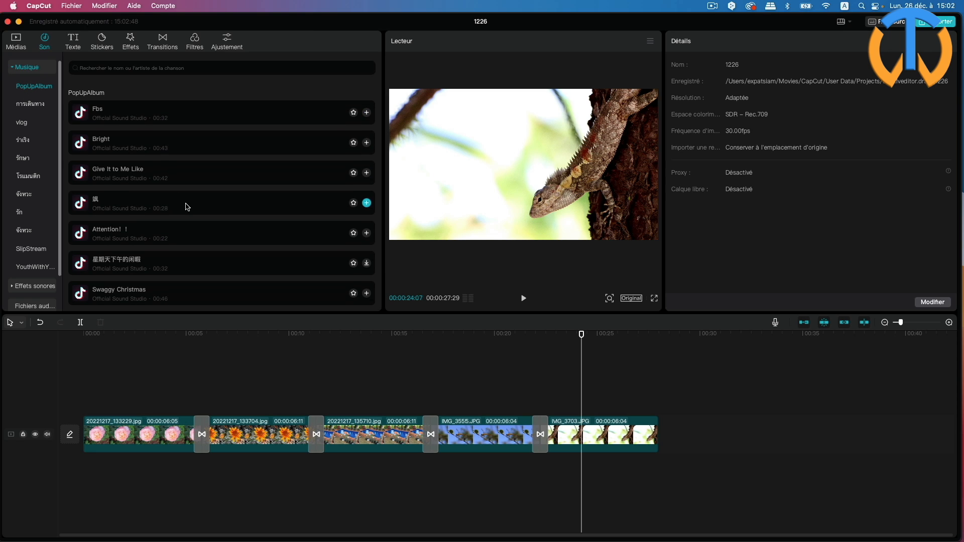
# Add the Swaggy Christmas song to the timeline and generate automatic beat markers on it with Rythme 1.
pyautogui.scroll(-5, 187, 207)
pyautogui.scroll(-4, 187, 207)
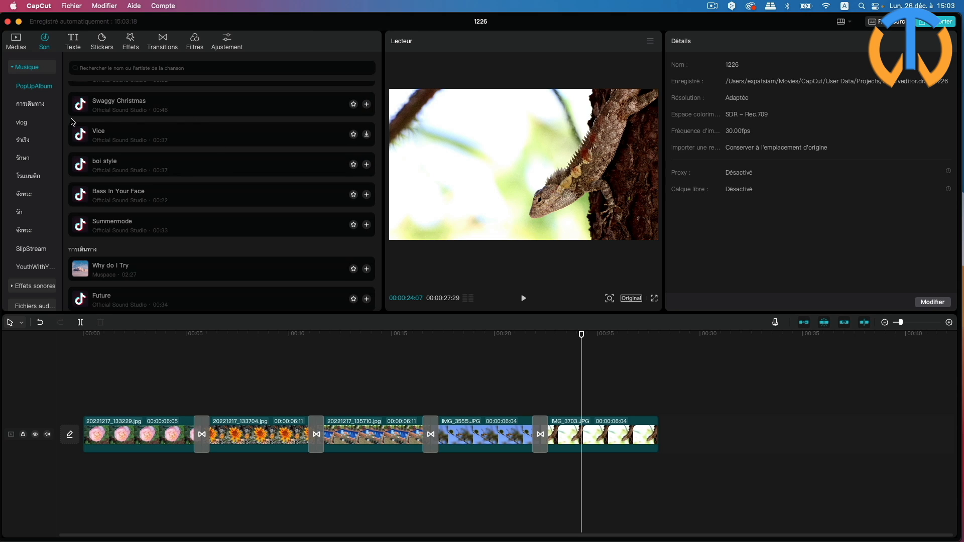
pyautogui.click(109, 113)
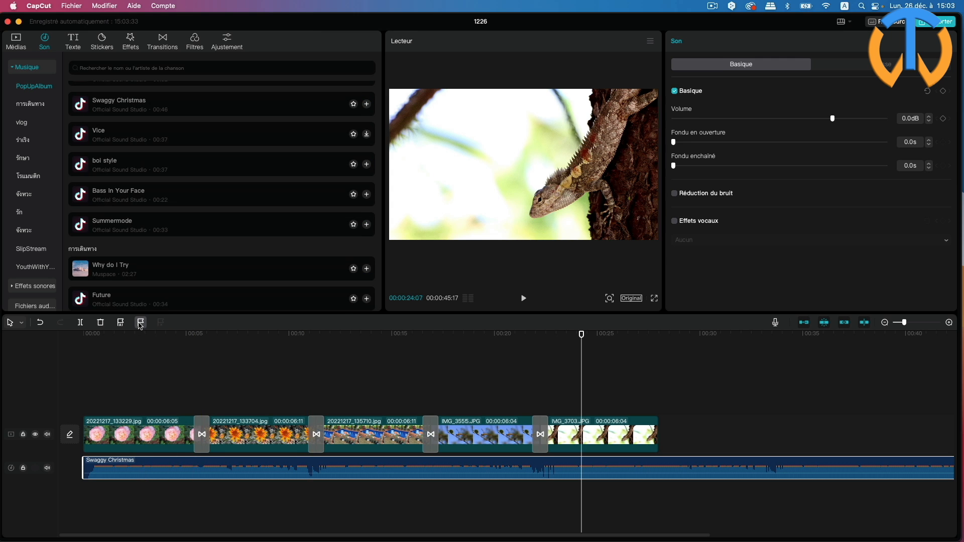
pyautogui.click(140, 322)
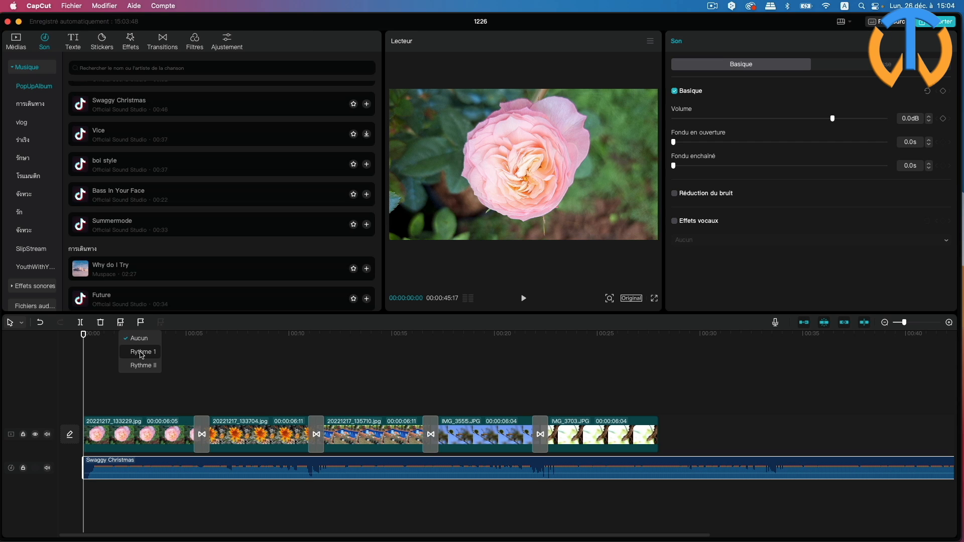
pyautogui.click(141, 354)
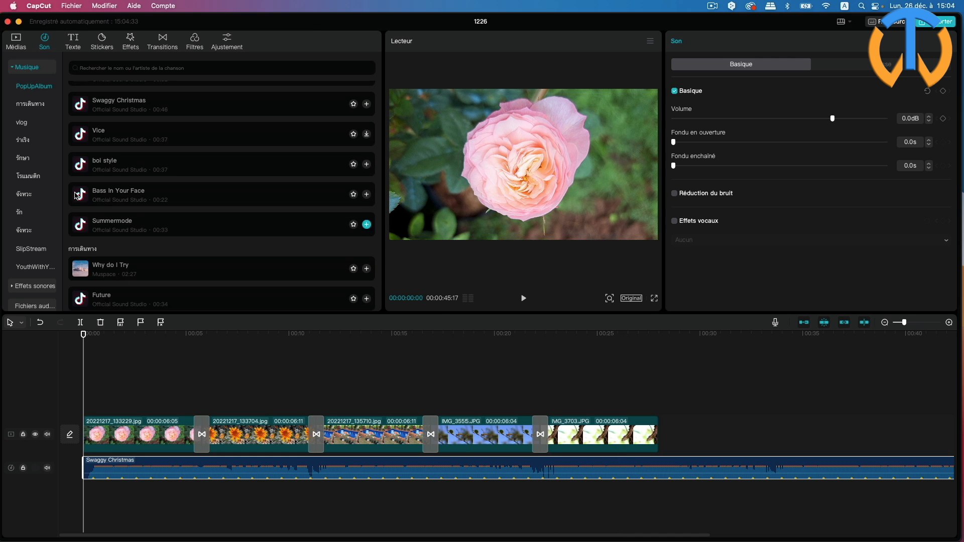
# Browse the music library for another song and delete the Swaggy Christmas track from the timeline.
pyautogui.scroll(5, 98, 128)
pyautogui.scroll(4, 98, 130)
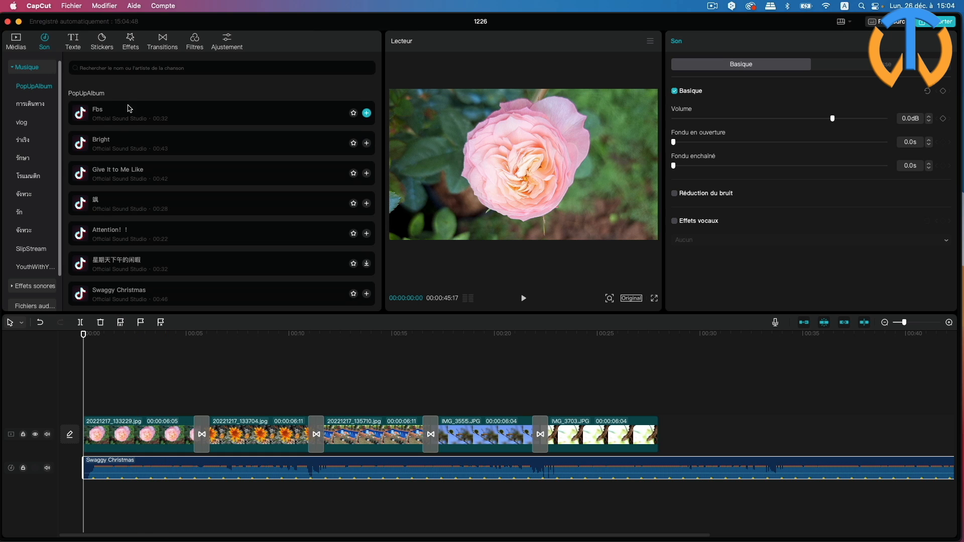
pyautogui.scroll(-2, 123, 138)
pyautogui.scroll(-7, 123, 138)
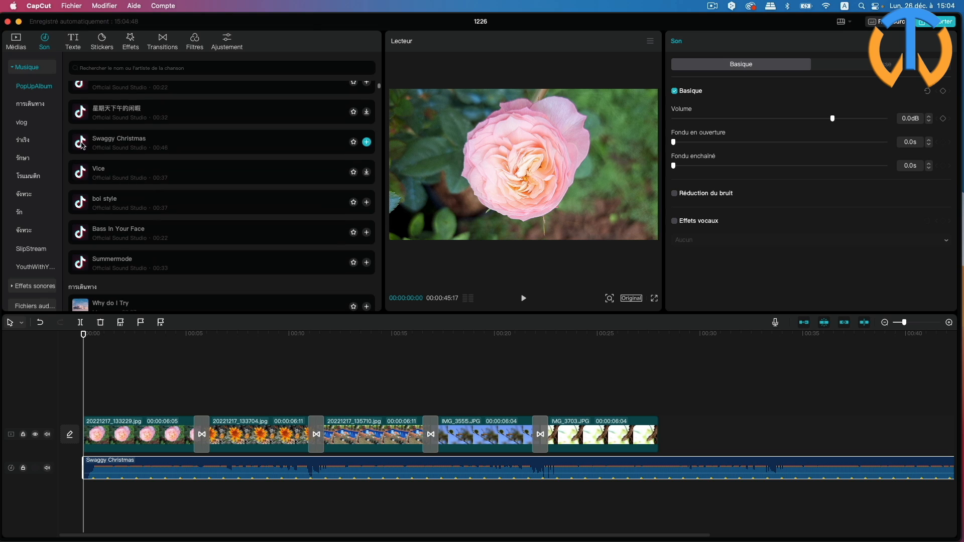
pyautogui.scroll(-7, 113, 170)
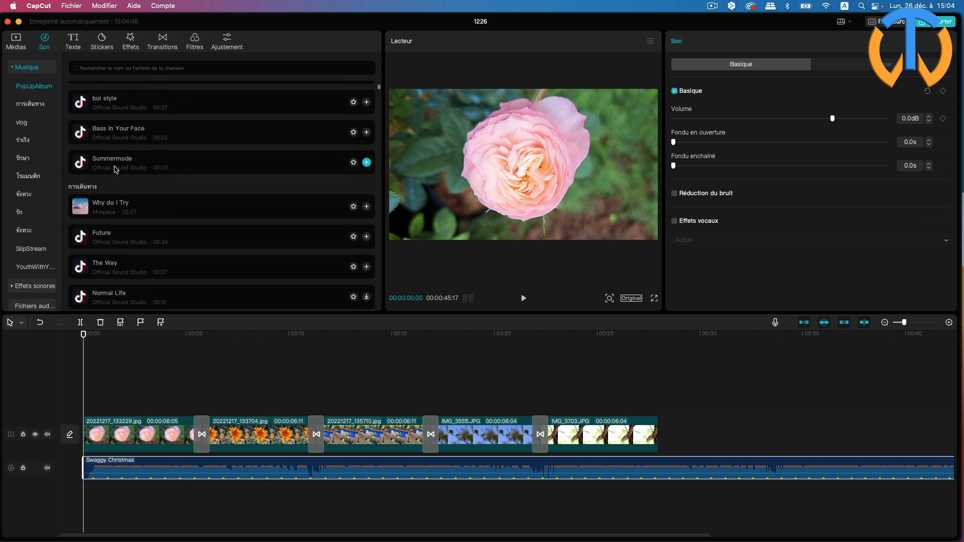
pyautogui.scroll(-1, 113, 191)
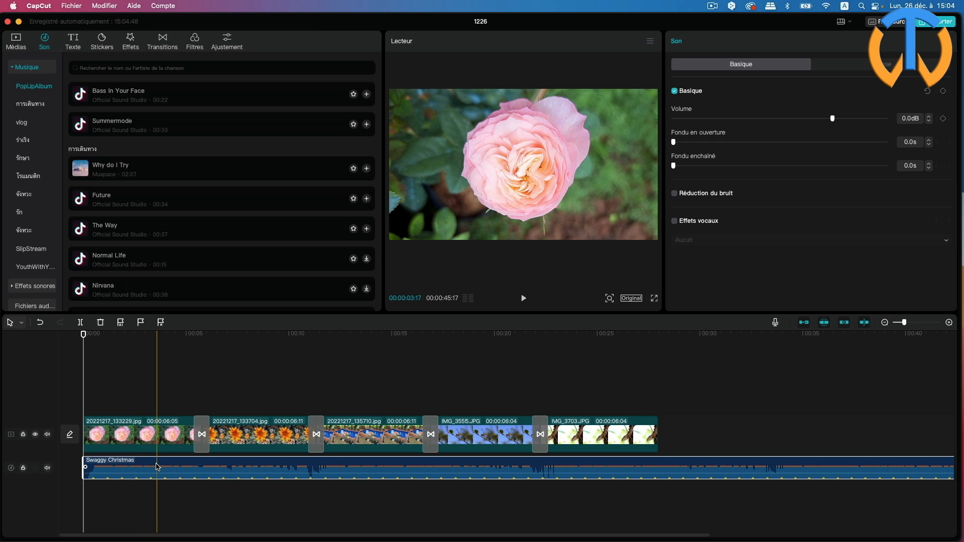
pyautogui.press('Delete')
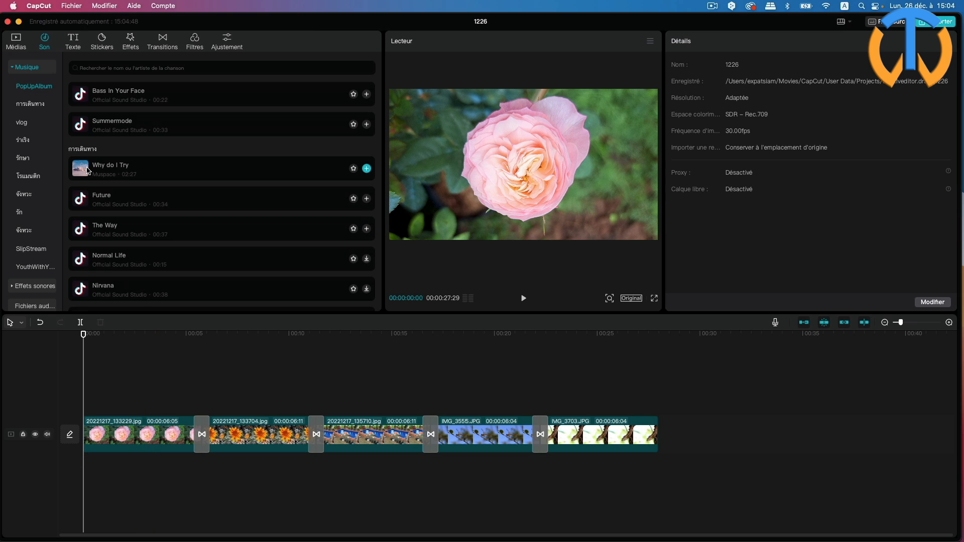
# Add the song Why do I Try to the timeline and delete it again.
pyautogui.click(367, 168)
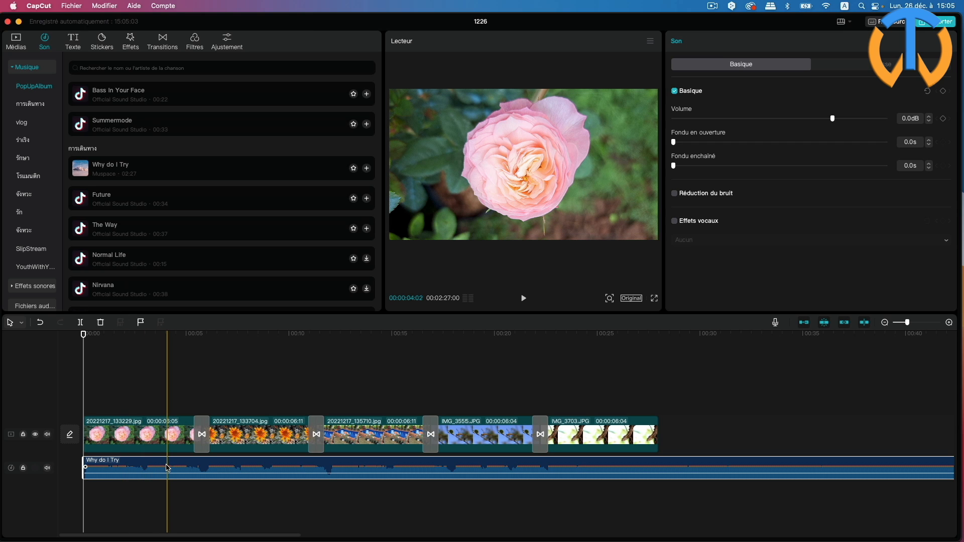
pyautogui.press('Delete')
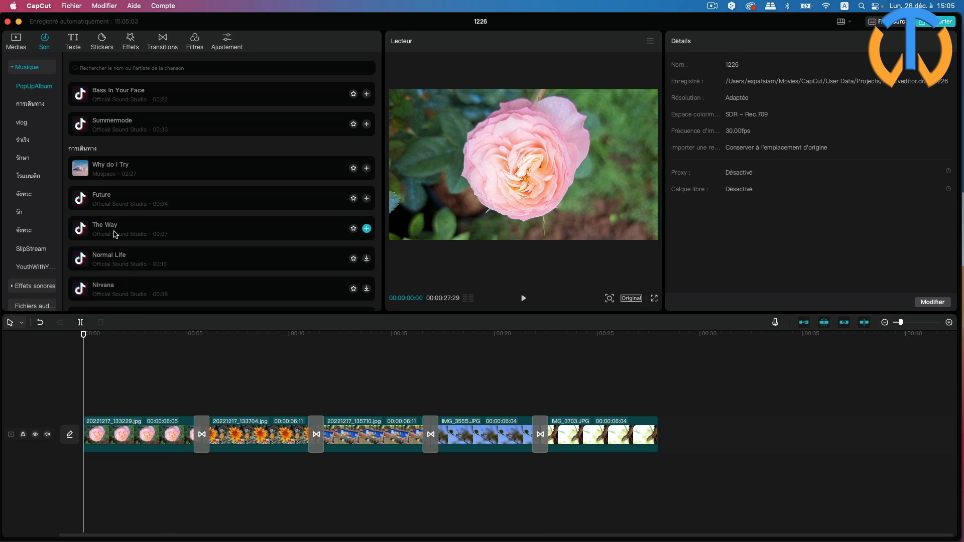
# Add the song The Way to the timeline and play it with automatic beat markers generated by Rythme 1.
pyautogui.click(115, 235)
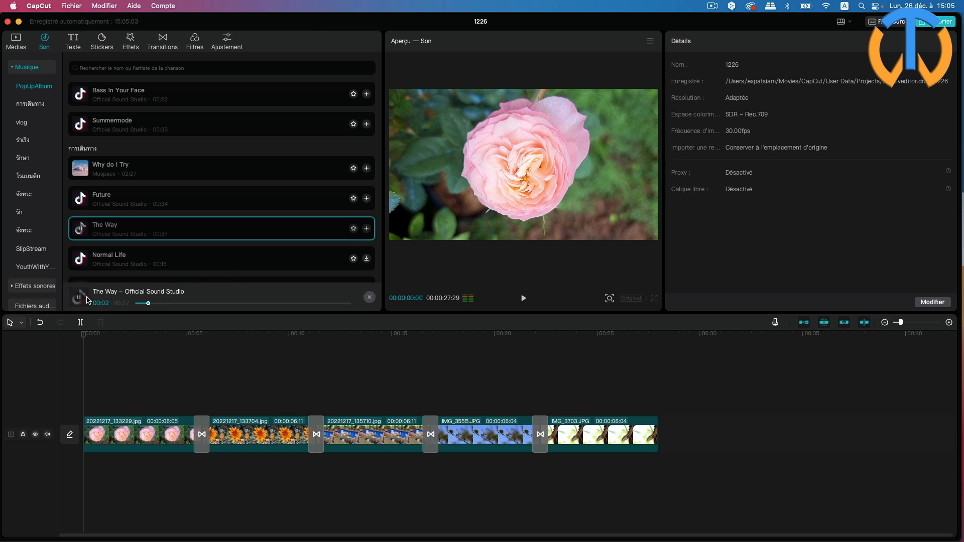
pyautogui.click(366, 228)
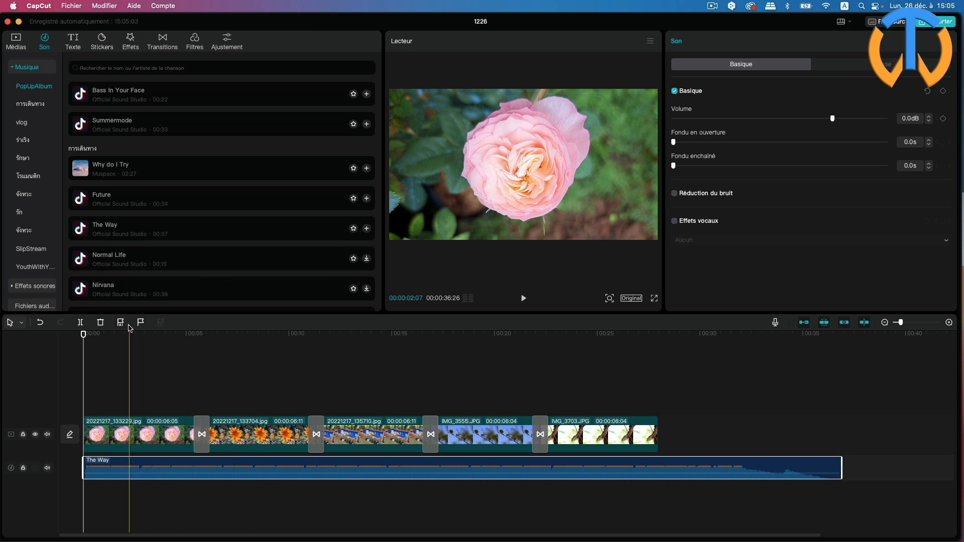
pyautogui.click(121, 322)
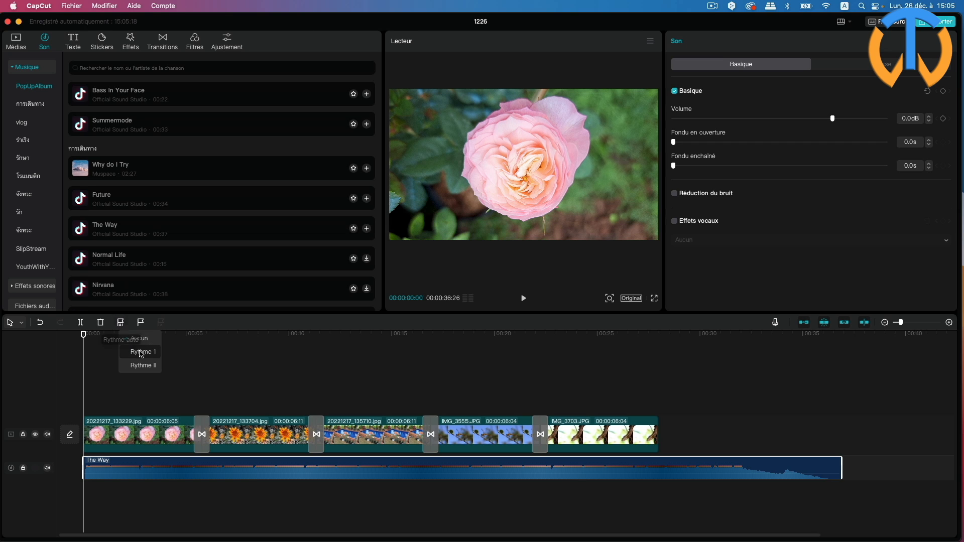
pyautogui.click(142, 352)
pyautogui.press('space')
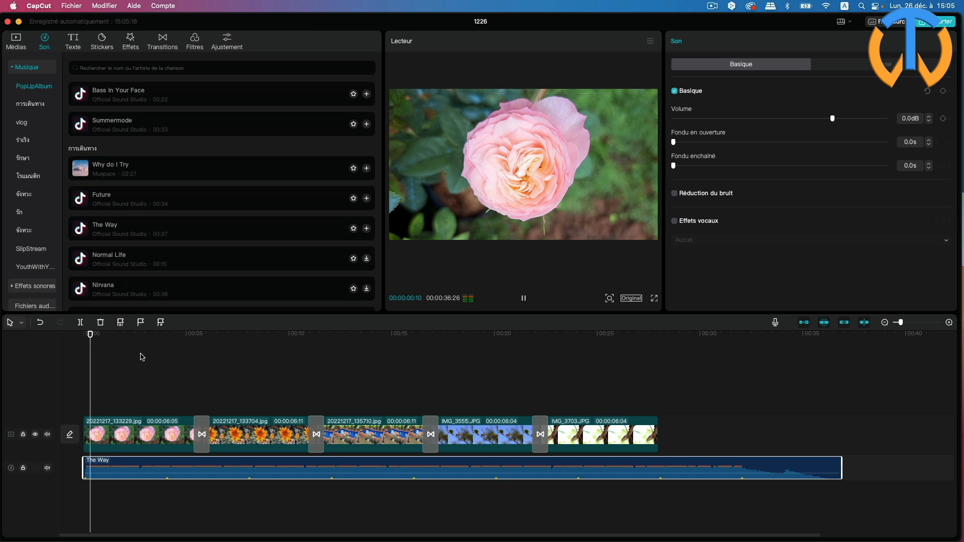